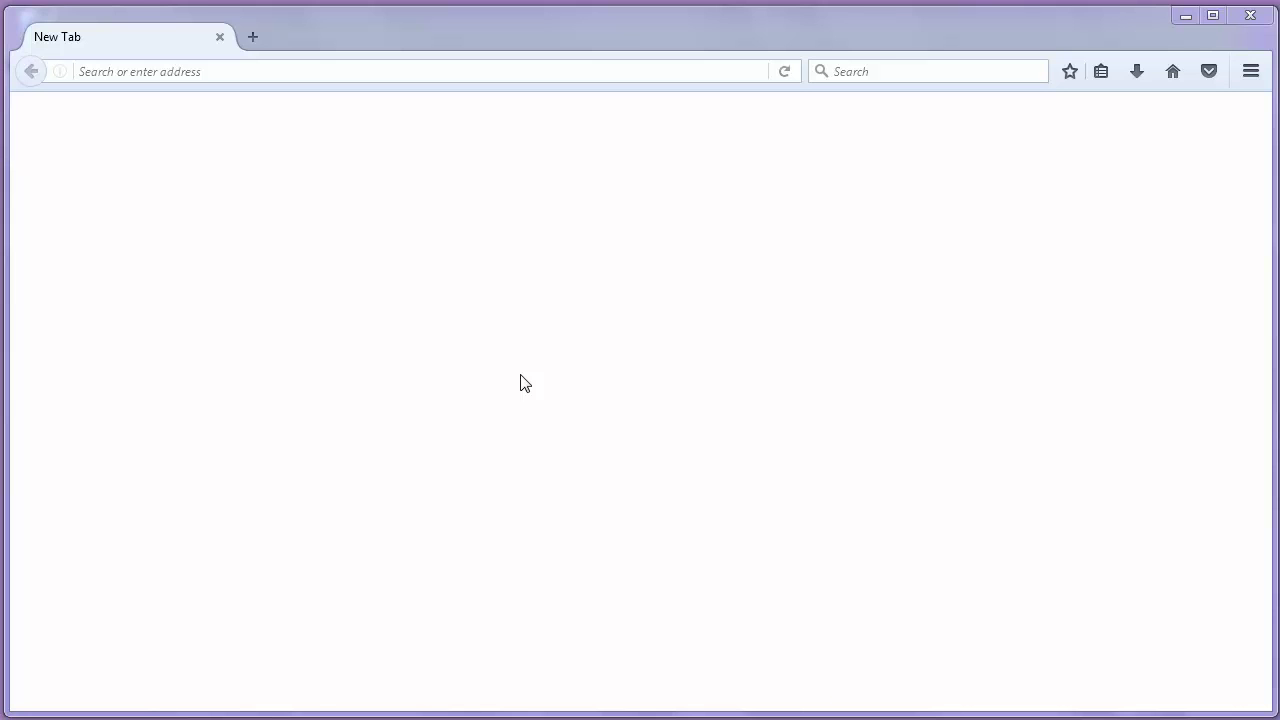
# Step: Go to pixlr.com and launch the Pixlr Editor web app from the Web Apps page
pyautogui.click(257, 72)
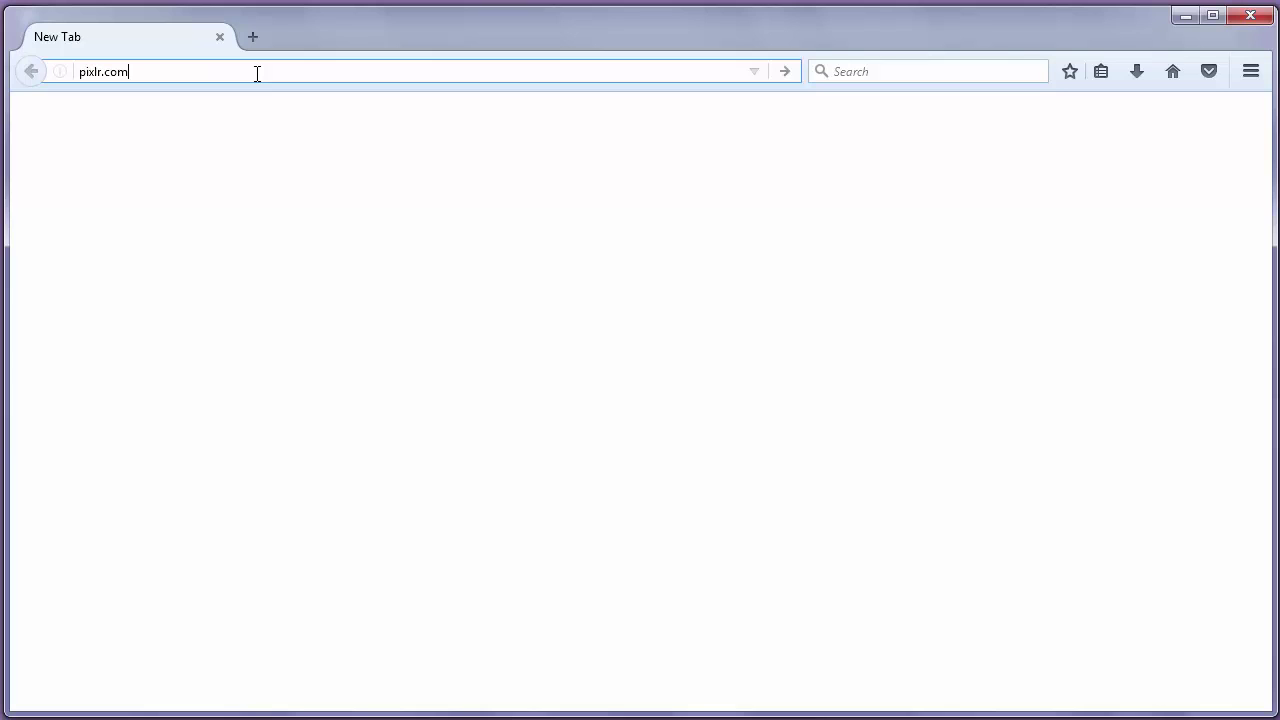
pyautogui.write('xlr.com')
pyautogui.press('Return')
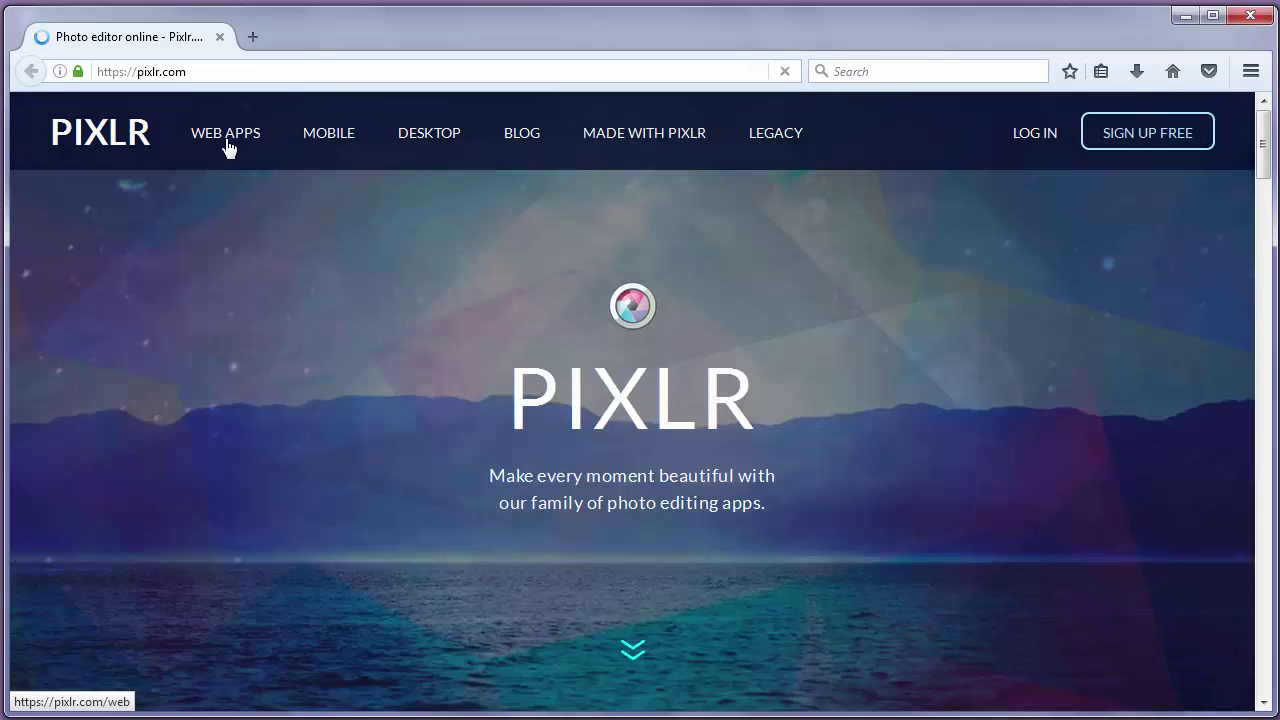
pyautogui.click(228, 145)
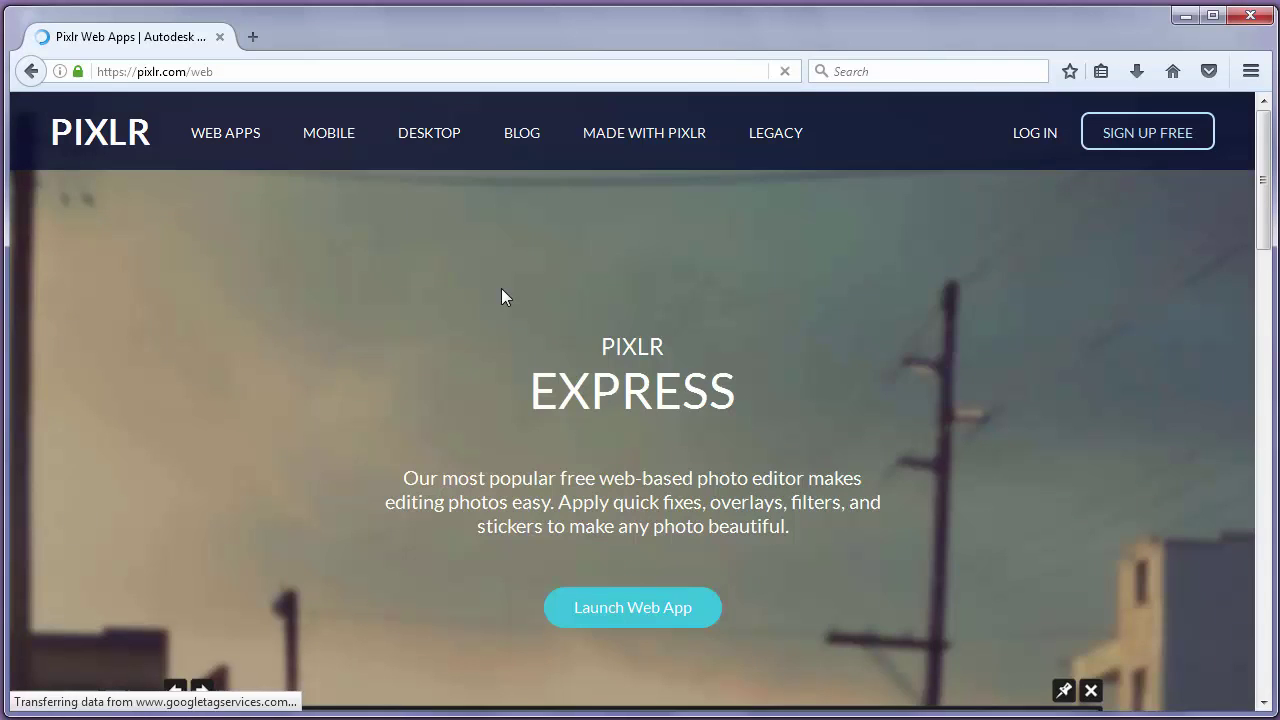
pyautogui.scroll(-5, 501, 297)
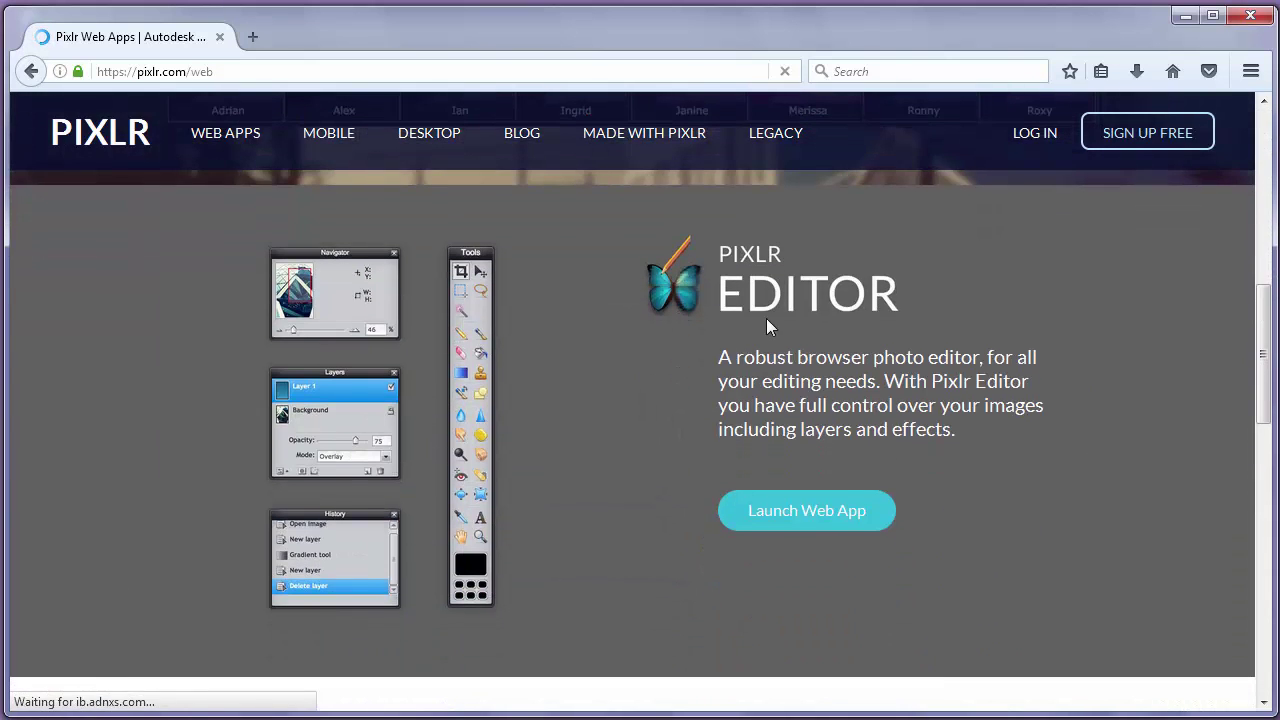
pyautogui.click(799, 513)
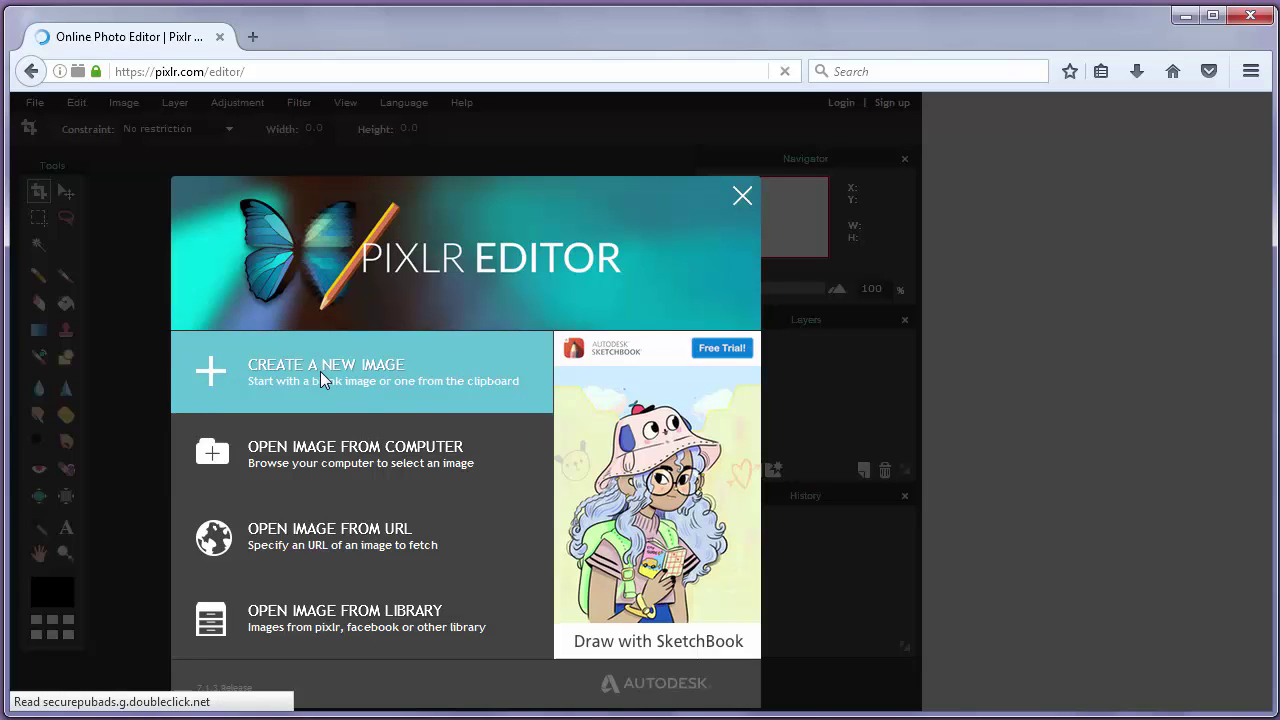
# Step: Create a new 800x600 image and set the primary colour to red c94b4b
pyautogui.click(320, 371)
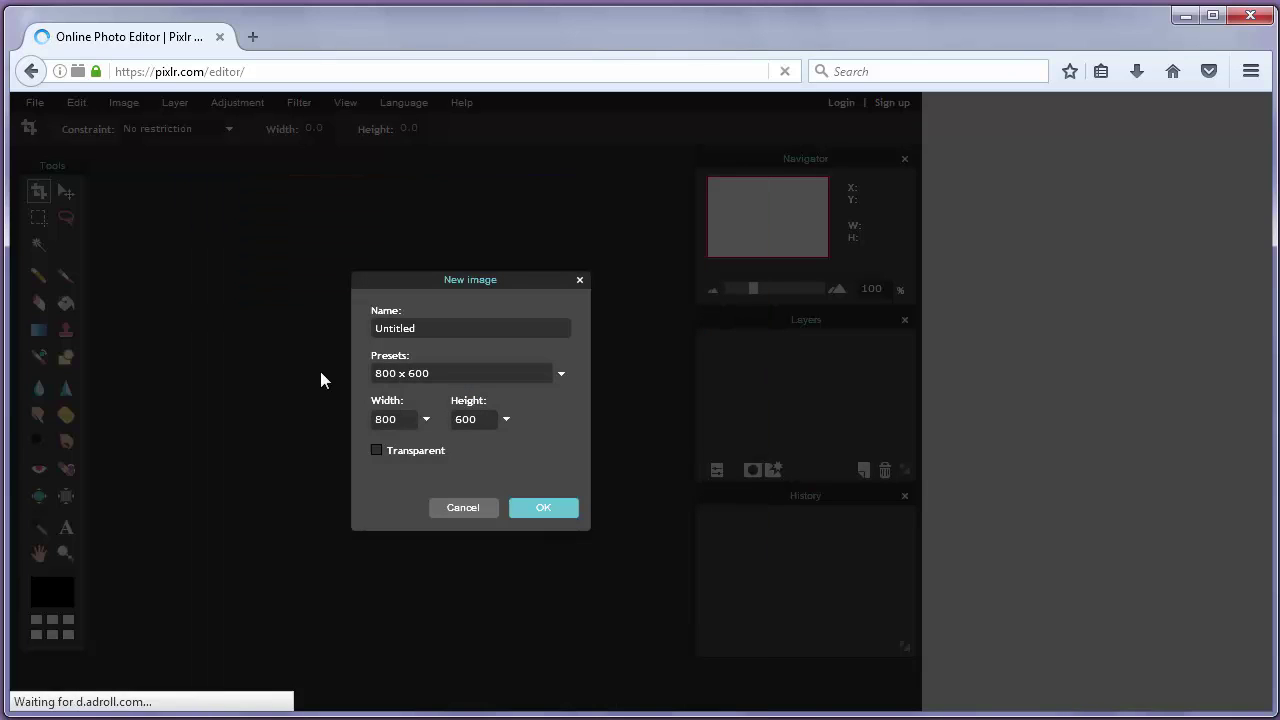
pyautogui.click(544, 514)
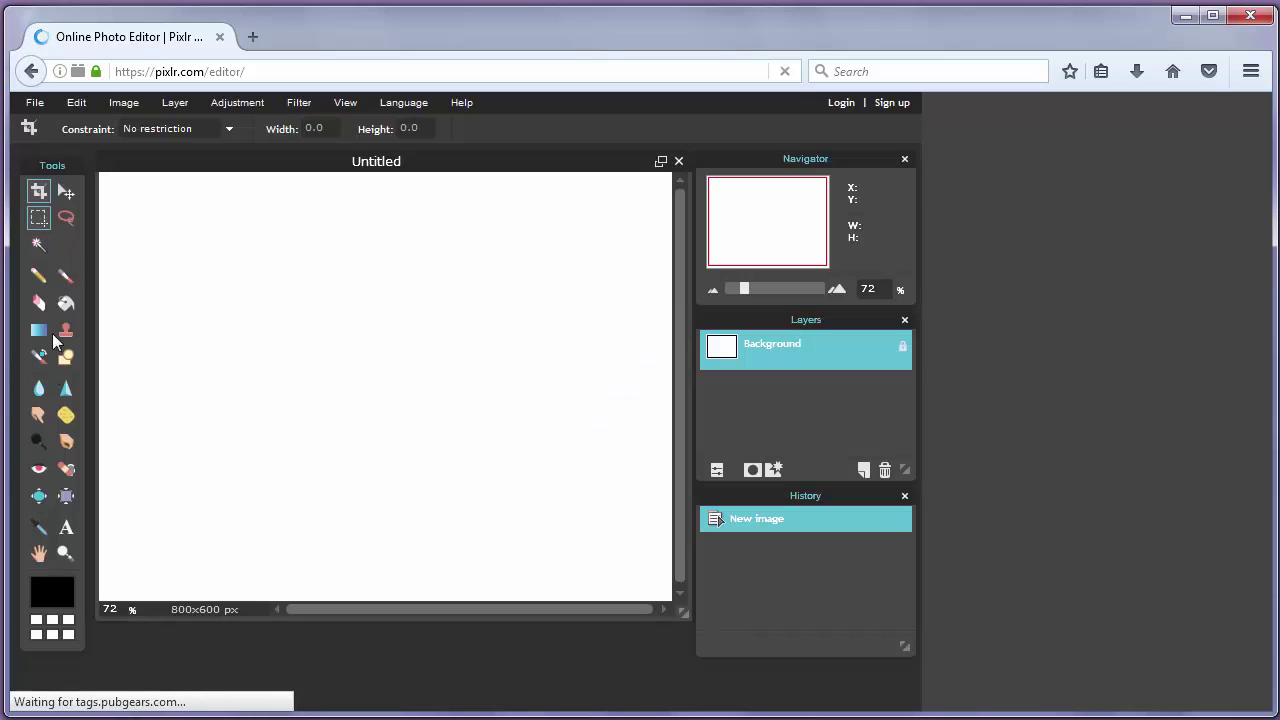
pyautogui.click(52, 592)
pyautogui.moveTo(279, 318)
pyautogui.mouseDown()
pyautogui.moveTo(369, 294)
pyautogui.moveTo(380, 307)
pyautogui.mouseUp()
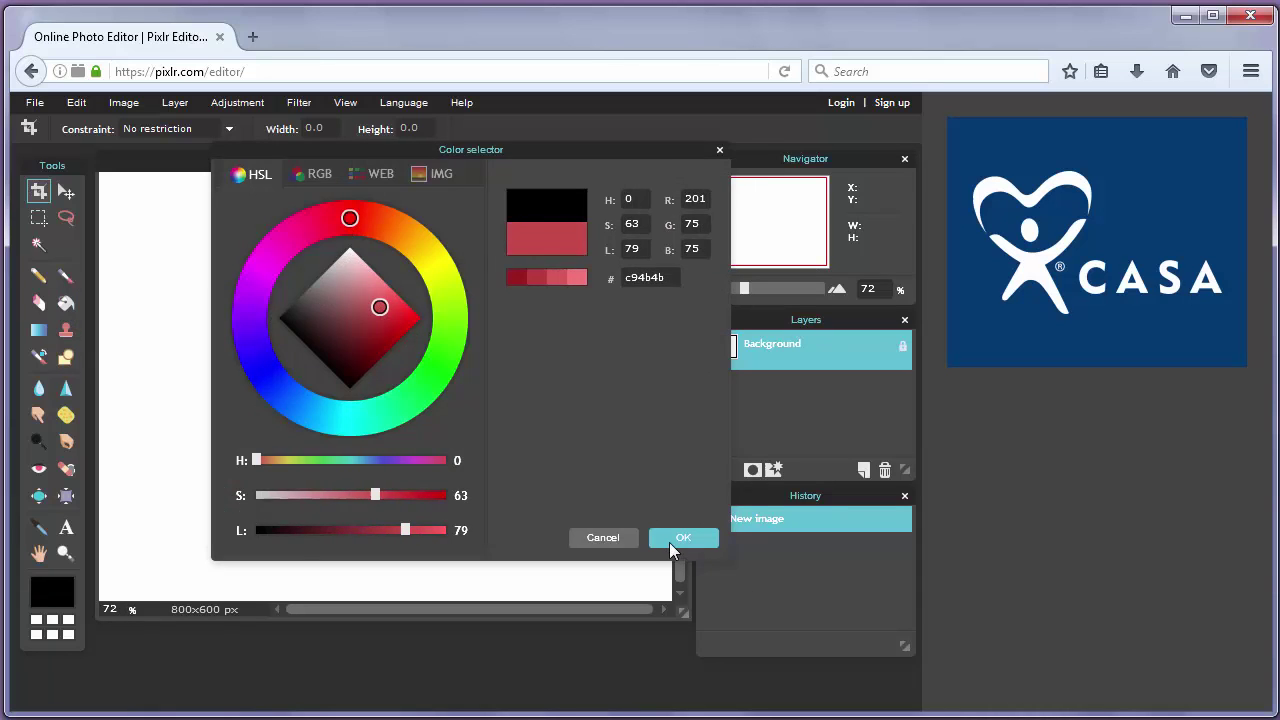
pyautogui.click(676, 541)
# Step: Fill the whole canvas with the red colour using the Paint Bucket
pyautogui.click(66, 302)
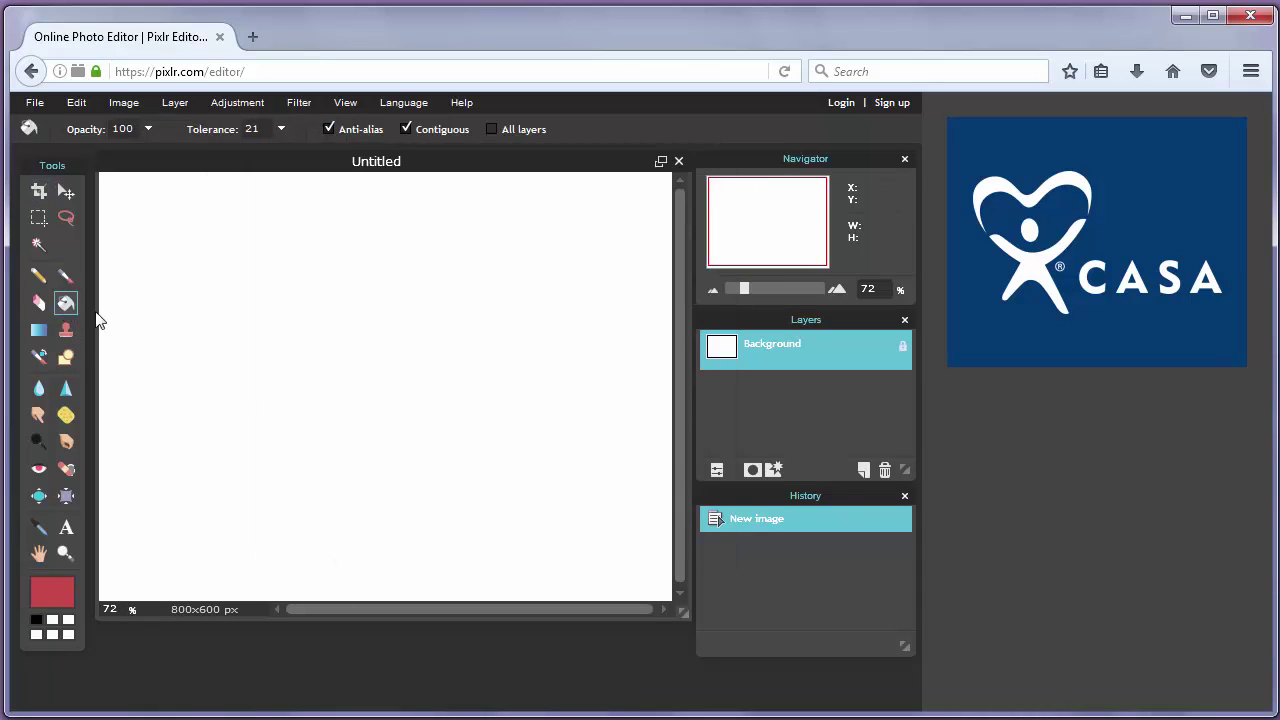
pyautogui.click(178, 302)
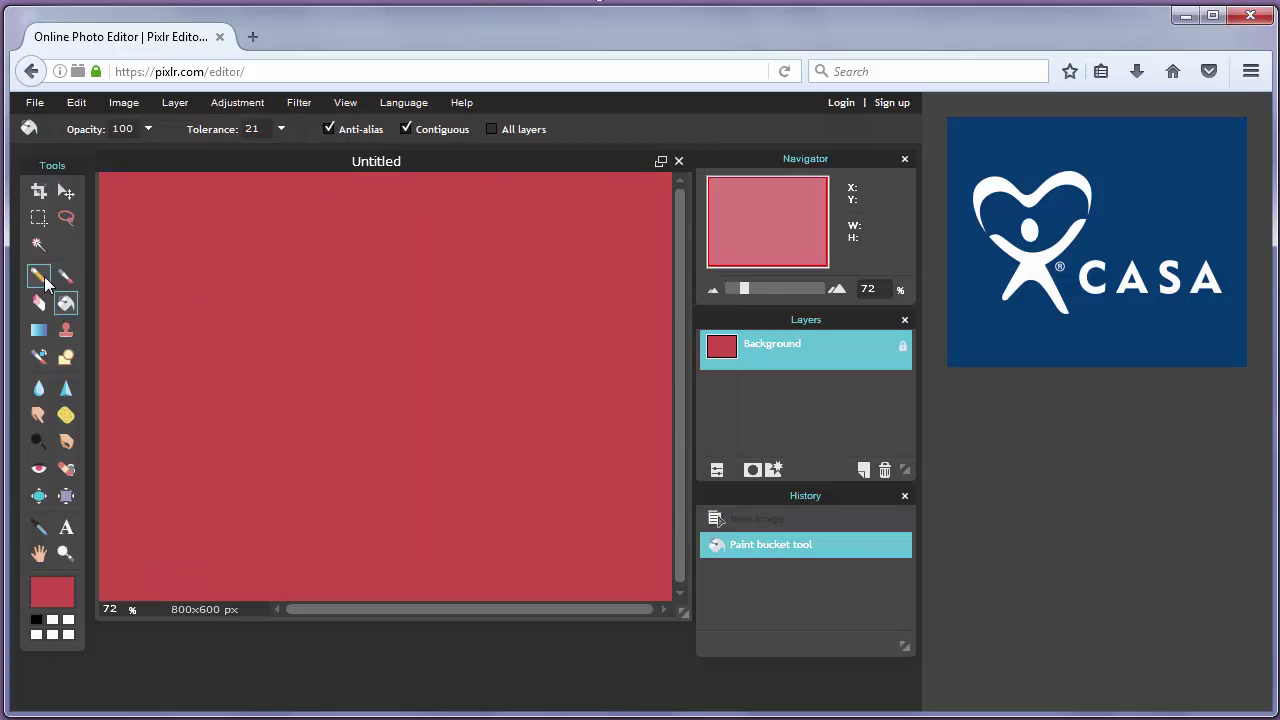
pyautogui.click(42, 282)
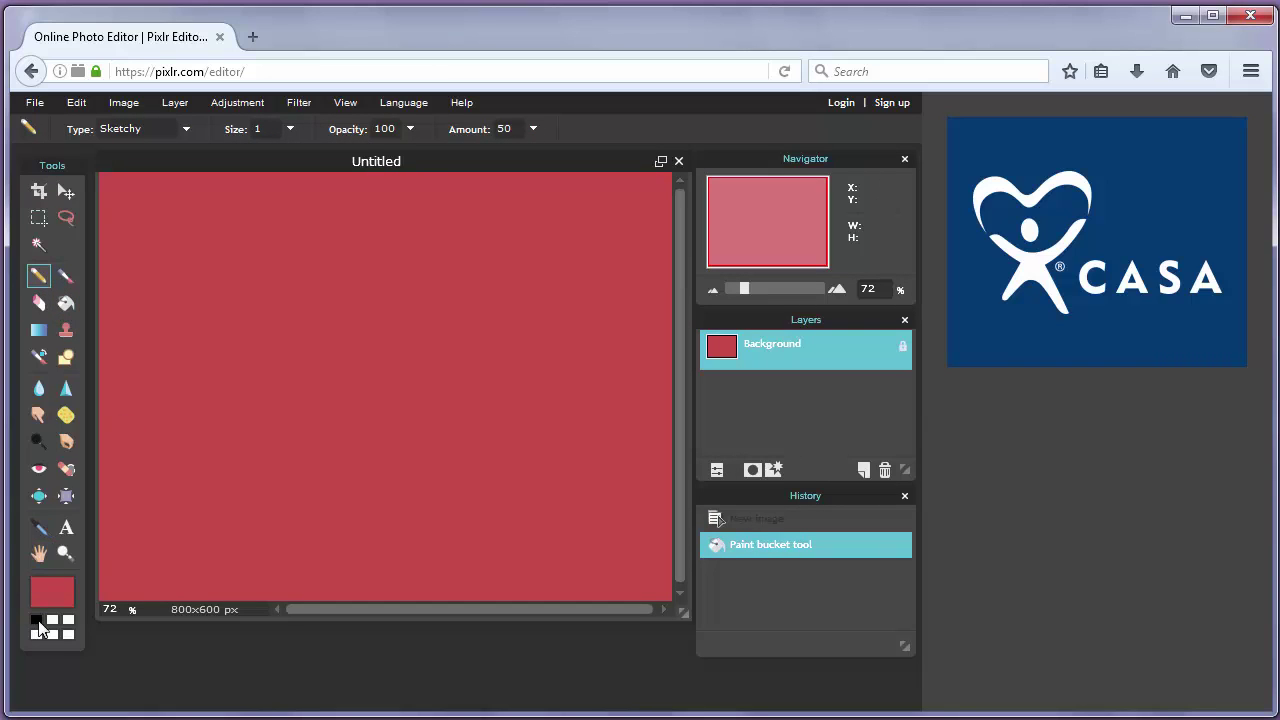
# Step: Draw a jagged black sketchy ground line across the bottom and begin the mushroom stem
pyautogui.click(37, 621)
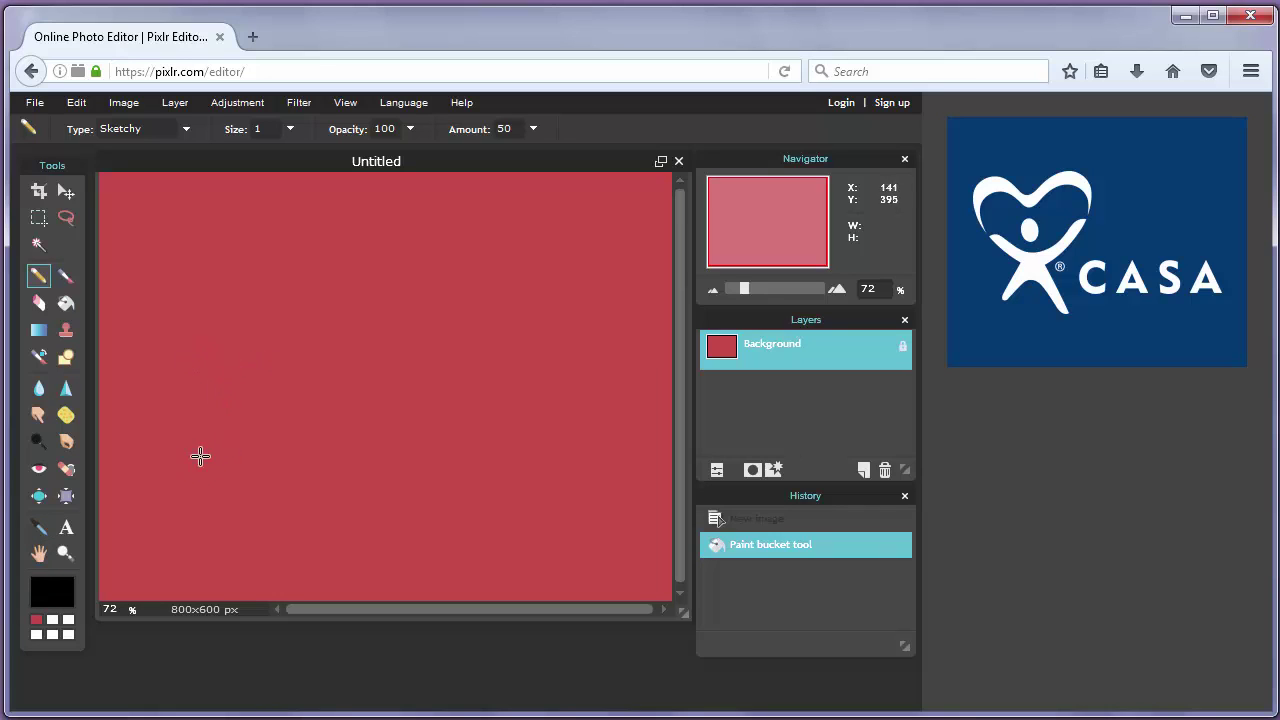
pyautogui.moveTo(108, 514)
pyautogui.mouseDown()
pyautogui.moveTo(140, 533)
pyautogui.moveTo(114, 536)
pyautogui.moveTo(160, 549)
pyautogui.moveTo(406, 582)
pyautogui.moveTo(500, 565)
pyautogui.moveTo(582, 583)
pyautogui.moveTo(662, 548)
pyautogui.mouseUp()
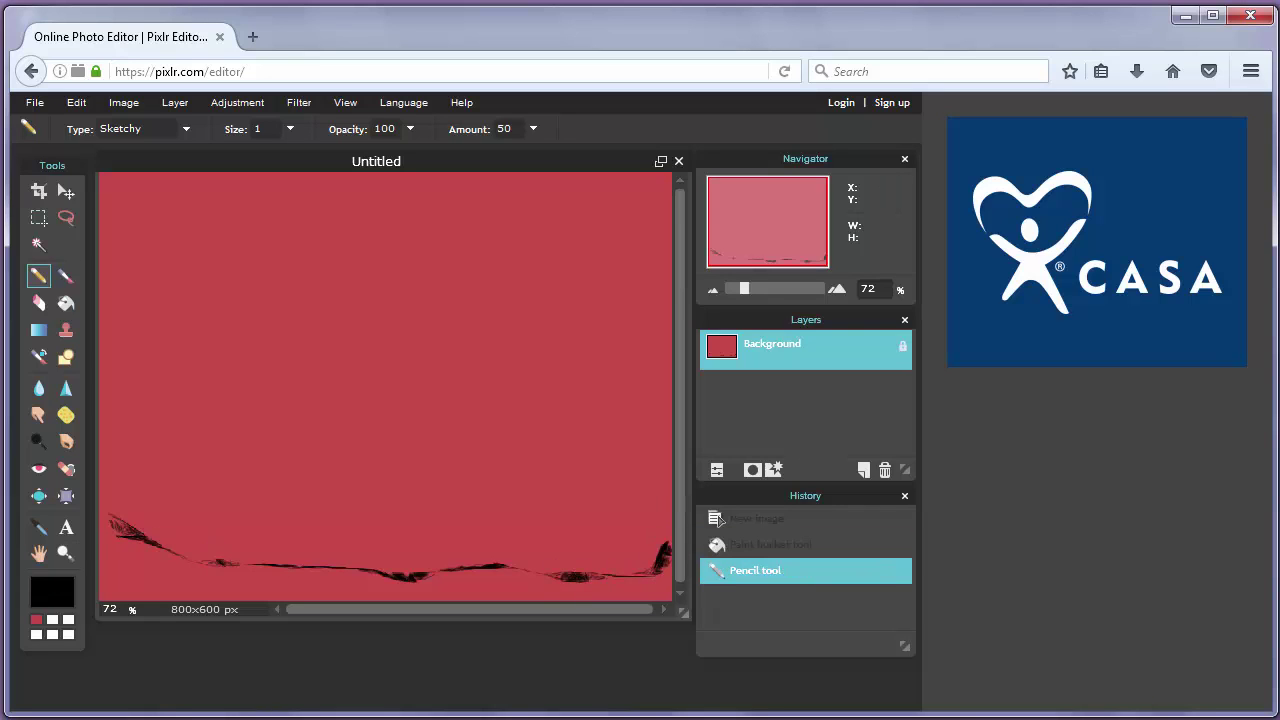
pyautogui.moveTo(135, 531)
pyautogui.mouseDown()
pyautogui.moveTo(348, 575)
pyautogui.moveTo(366, 544)
pyautogui.moveTo(387, 562)
pyautogui.moveTo(464, 569)
pyautogui.moveTo(662, 552)
pyautogui.mouseUp()
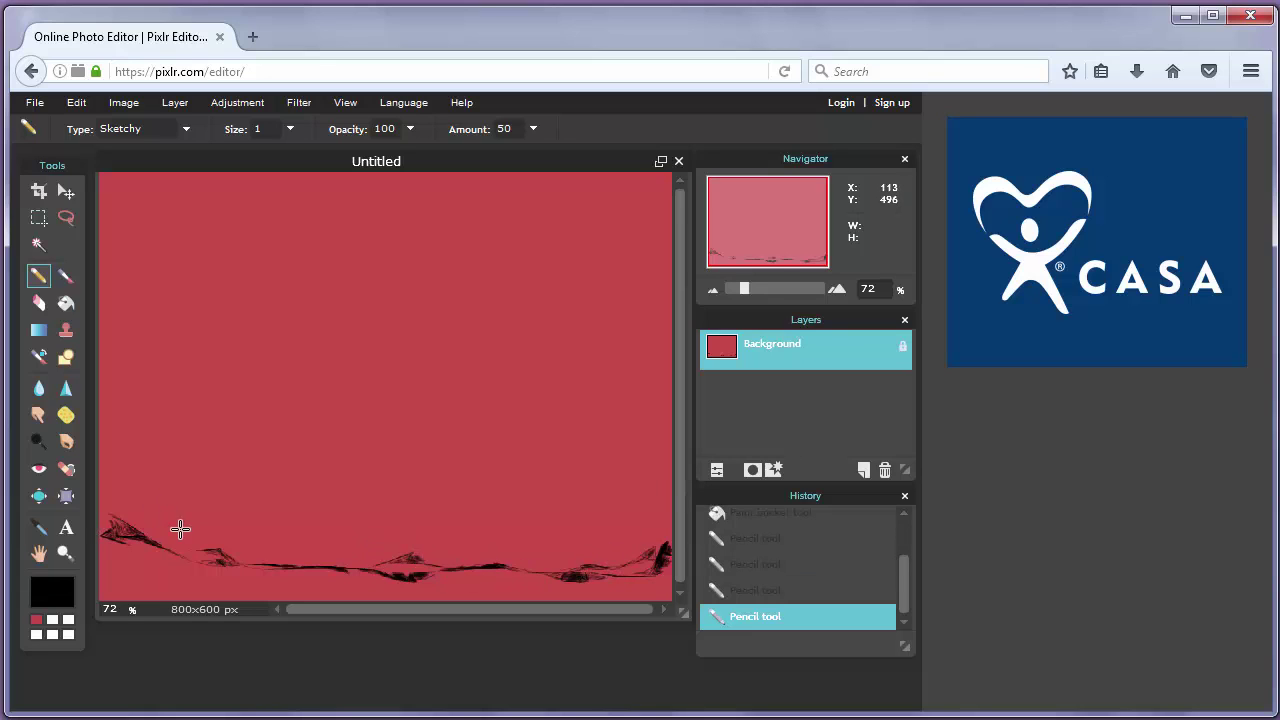
pyautogui.moveTo(163, 537)
pyautogui.mouseDown()
pyautogui.moveTo(186, 490)
pyautogui.moveTo(215, 515)
pyautogui.moveTo(202, 471)
pyautogui.moveTo(229, 498)
pyautogui.moveTo(228, 464)
pyautogui.moveTo(169, 446)
pyautogui.moveTo(268, 442)
pyautogui.moveTo(266, 369)
pyautogui.moveTo(211, 351)
pyautogui.moveTo(142, 380)
pyautogui.moveTo(137, 428)
pyautogui.moveTo(186, 440)
pyautogui.moveTo(145, 442)
pyautogui.moveTo(183, 508)
pyautogui.moveTo(160, 527)
pyautogui.moveTo(170, 485)
pyautogui.moveTo(146, 438)
pyautogui.mouseUp()
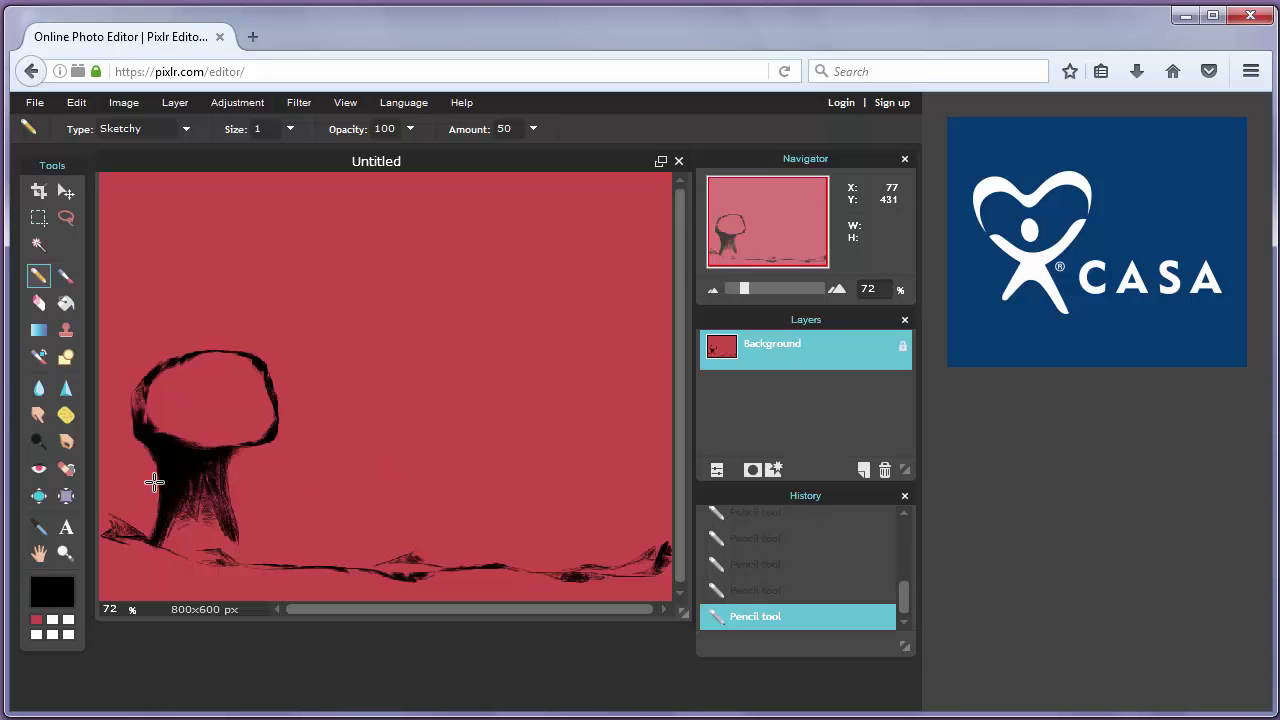
# Step: Undo and restore the mushroom sketch through Edit and the History panel
pyautogui.hotkey('ctrl', 'z')
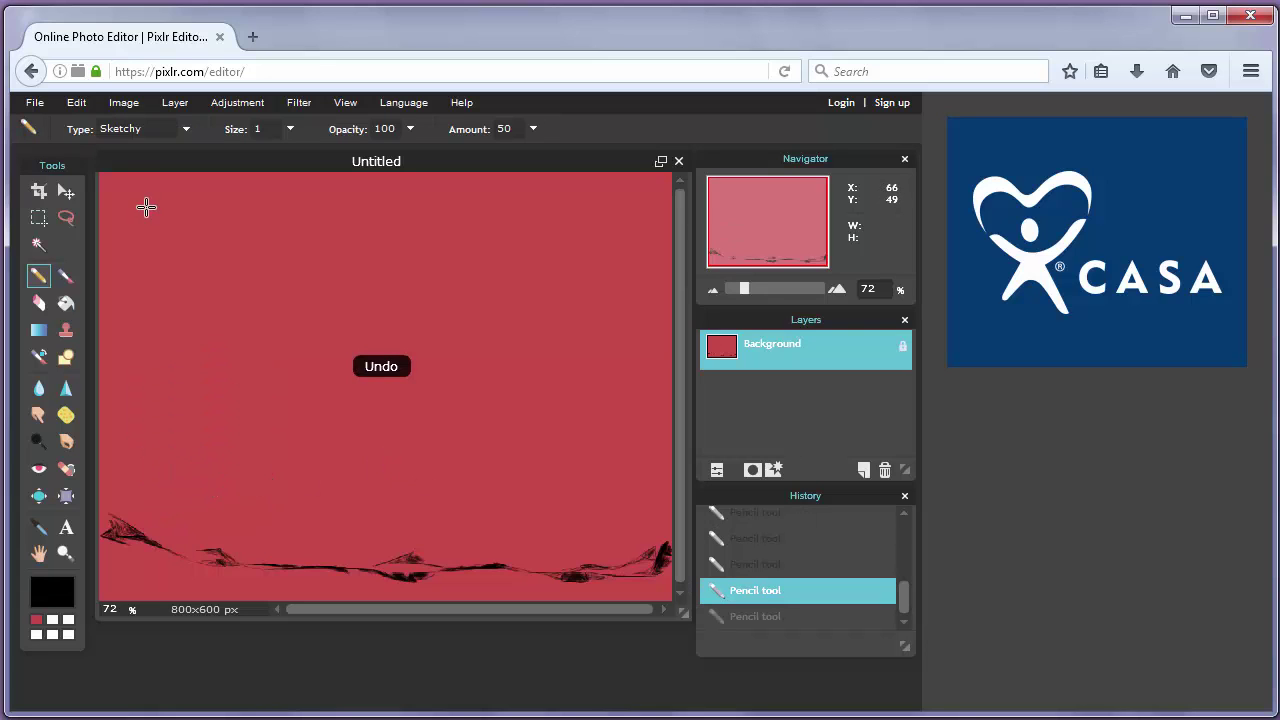
pyautogui.click(80, 106)
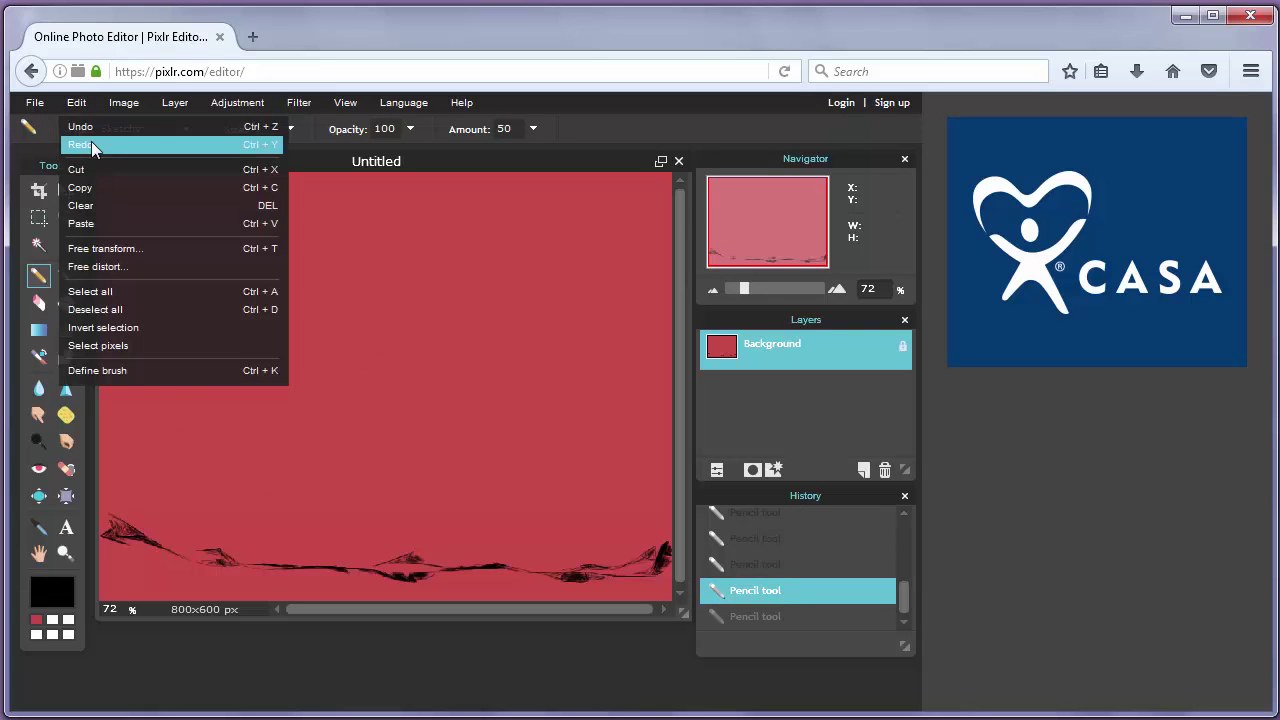
pyautogui.click(95, 148)
pyautogui.click(804, 590)
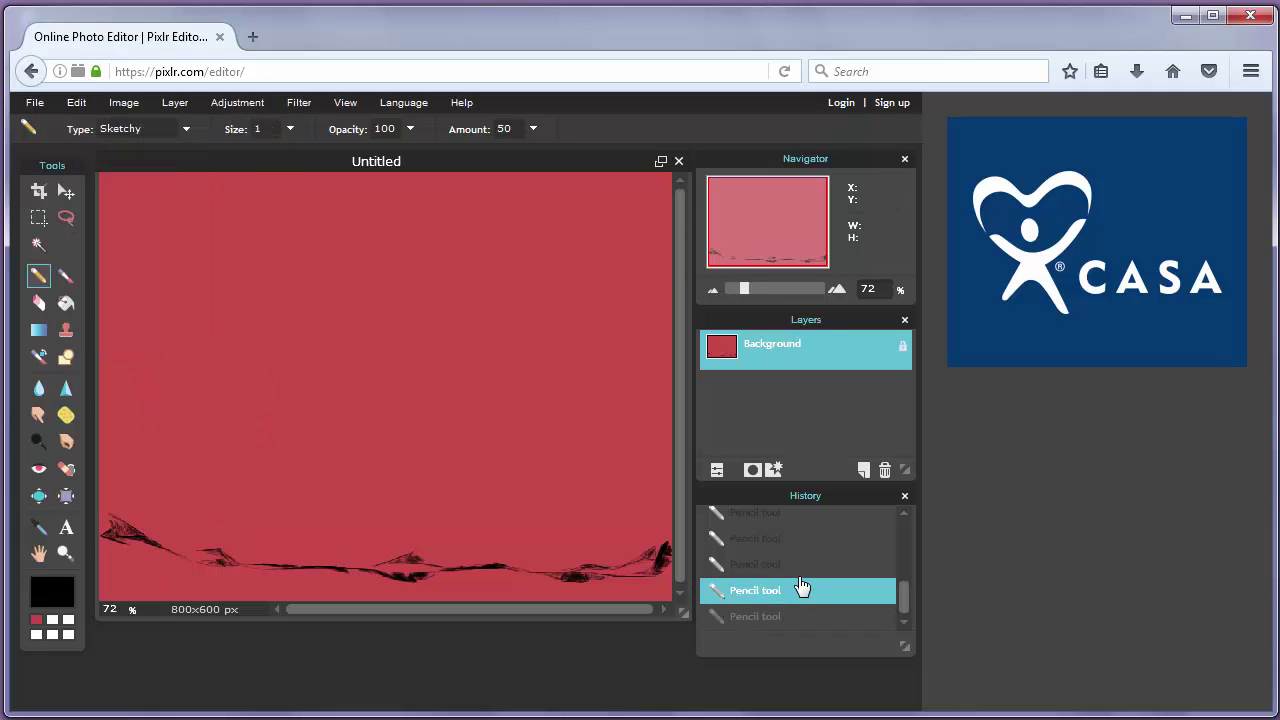
pyautogui.click(809, 615)
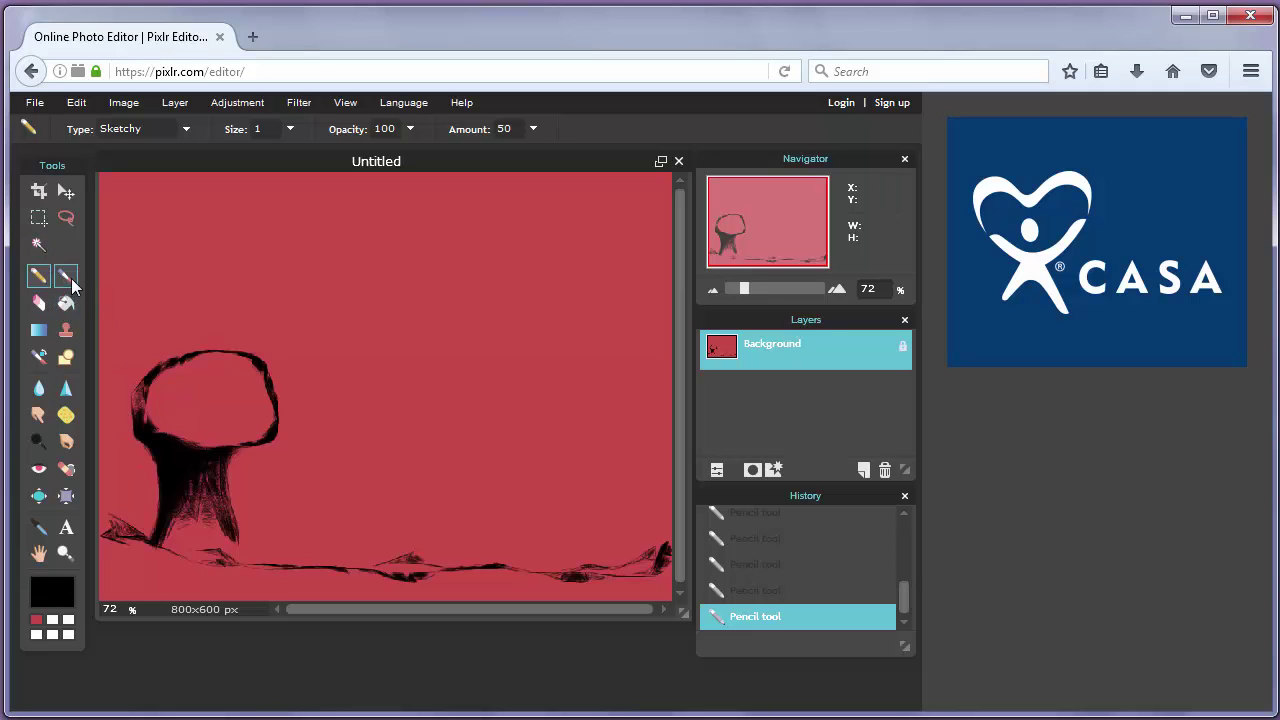
# Step: Test-erase a patch of the stem, undo it, then add sketchy strokes along the cap's upper-left edge
pyautogui.click(38, 302)
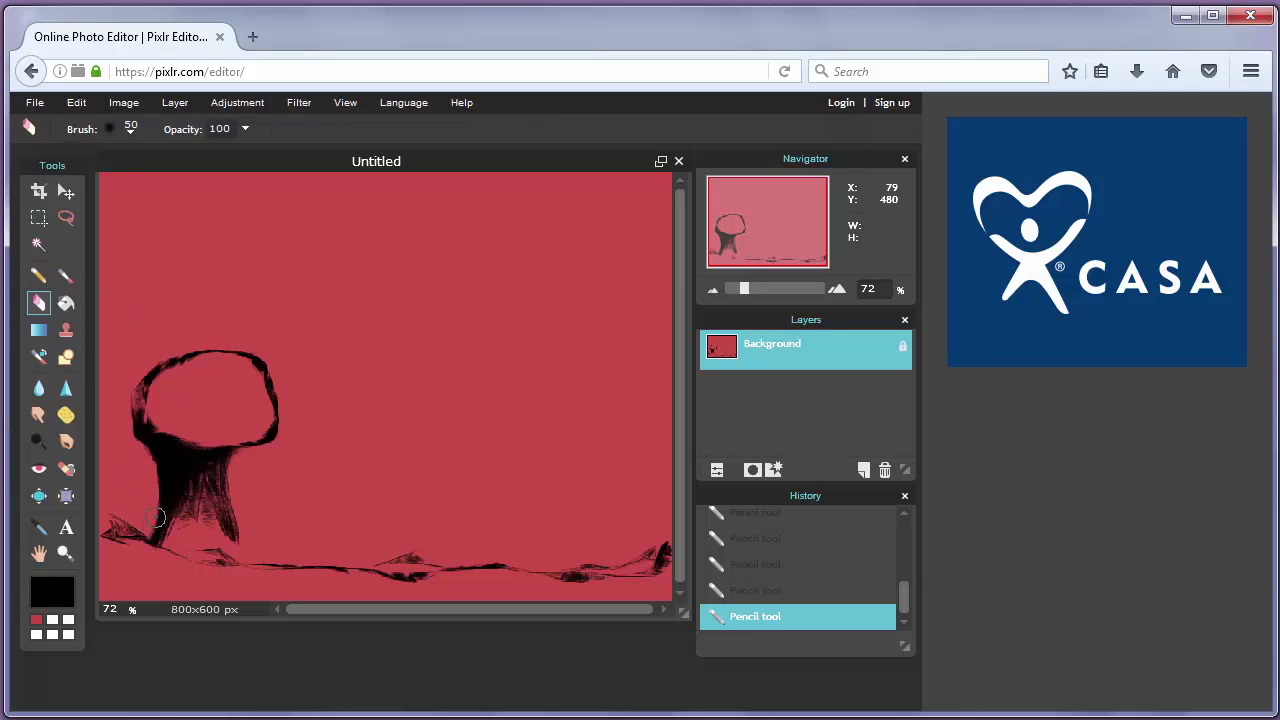
pyautogui.moveTo(143, 473); pyautogui.dragTo(146, 466)
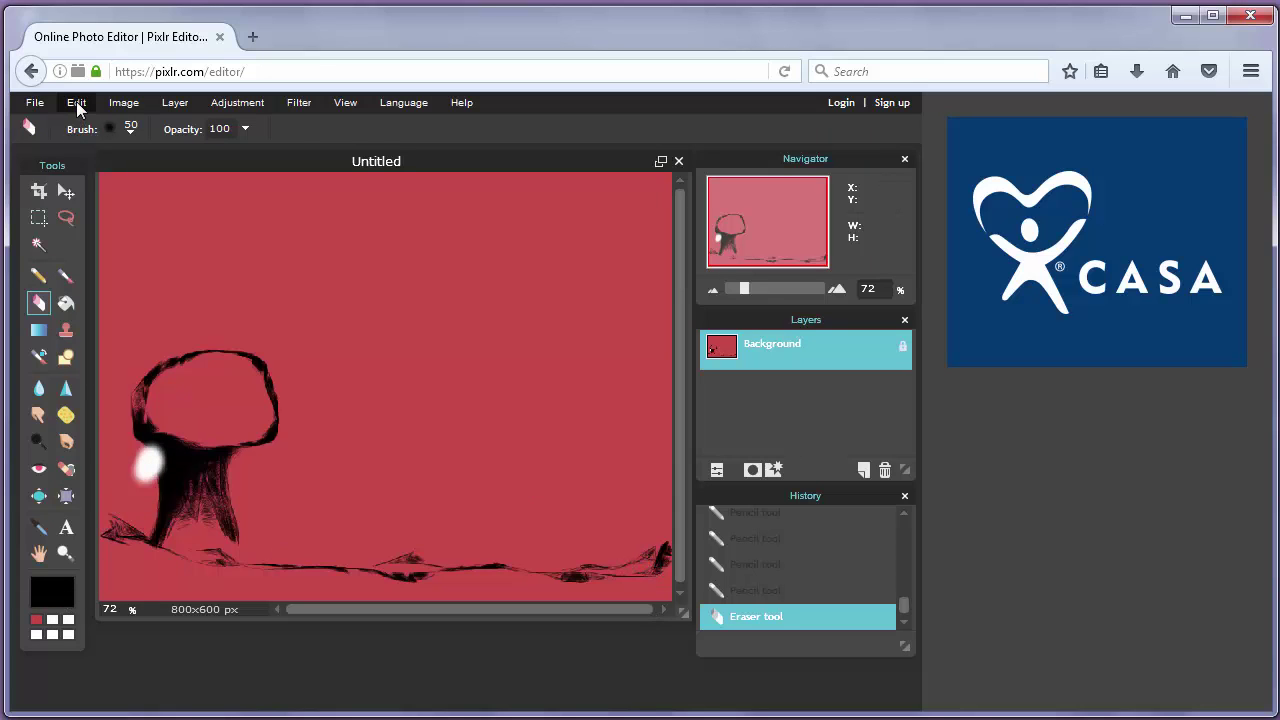
pyautogui.hotkey('ctrl', 'z')
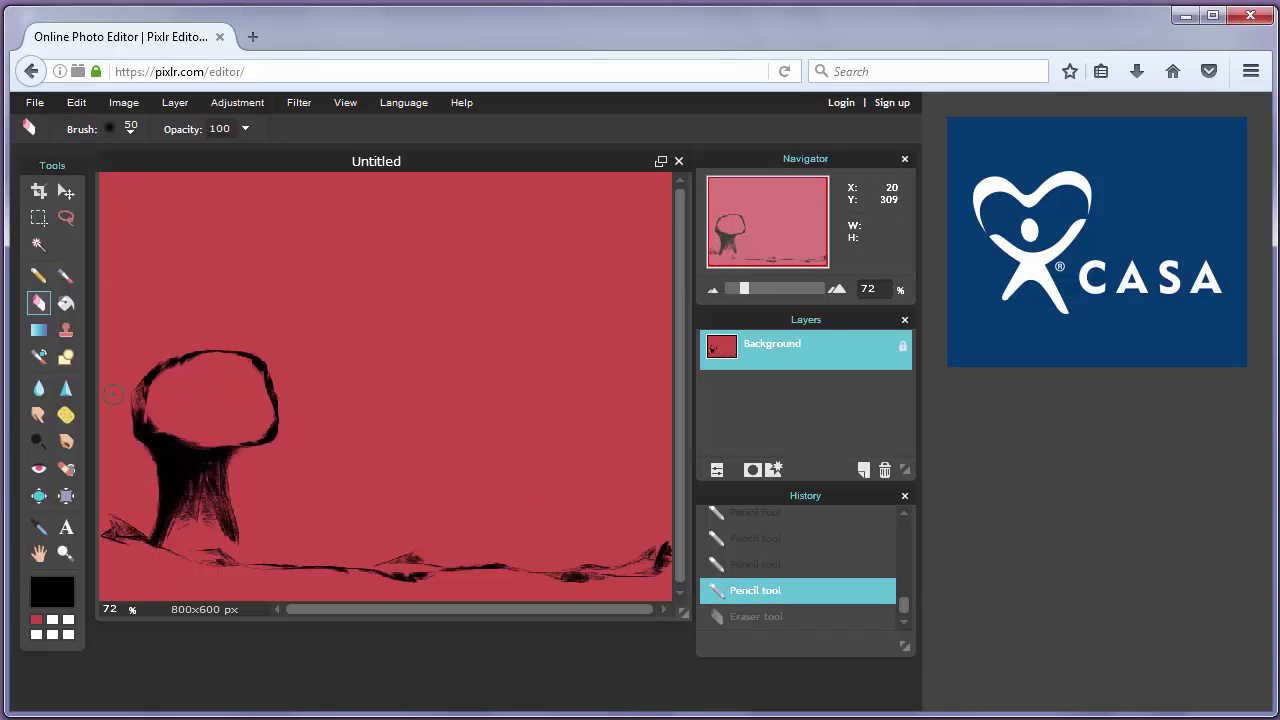
pyautogui.click(39, 277)
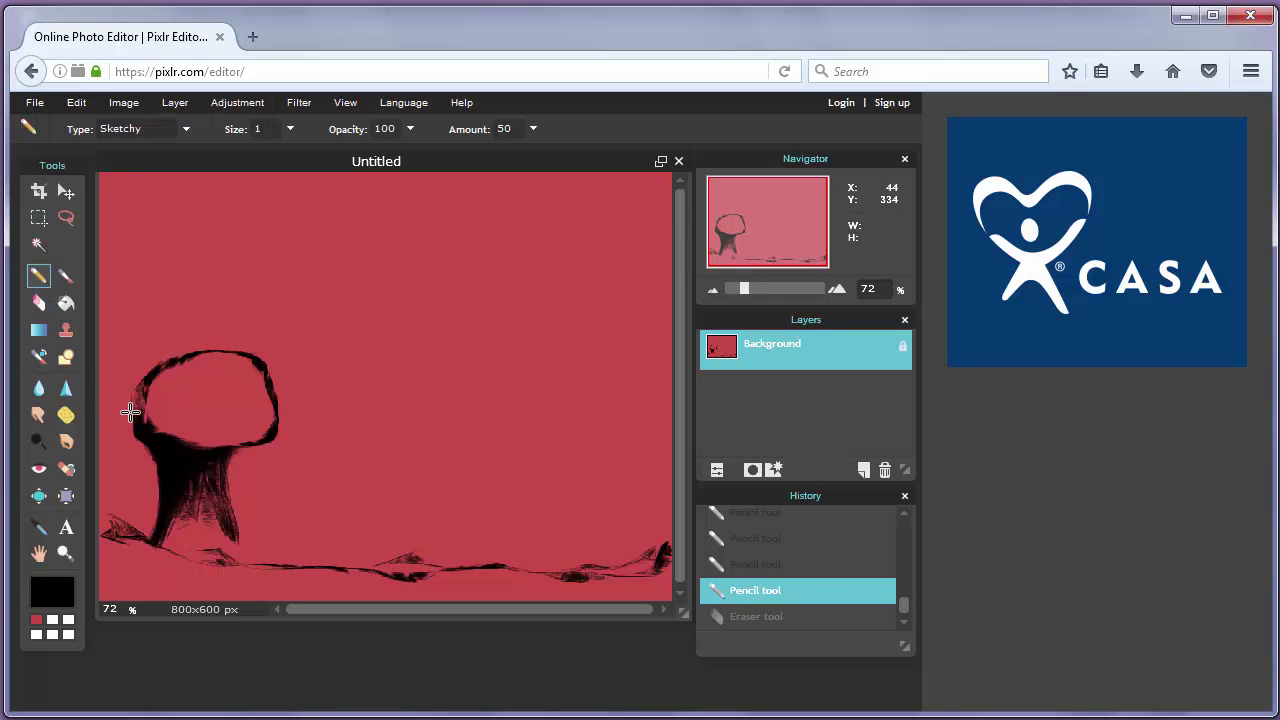
pyautogui.moveTo(123, 399)
pyautogui.mouseDown()
pyautogui.moveTo(152, 359)
pyautogui.moveTo(195, 351)
pyautogui.moveTo(161, 353)
pyautogui.moveTo(184, 340)
pyautogui.moveTo(238, 349)
pyautogui.moveTo(216, 343)
pyautogui.moveTo(286, 370)
pyautogui.moveTo(289, 432)
pyautogui.moveTo(276, 427)
pyautogui.moveTo(286, 388)
pyautogui.moveTo(251, 348)
pyautogui.moveTo(228, 346)
pyautogui.moveTo(254, 349)
pyautogui.moveTo(273, 447)
pyautogui.mouseUp()
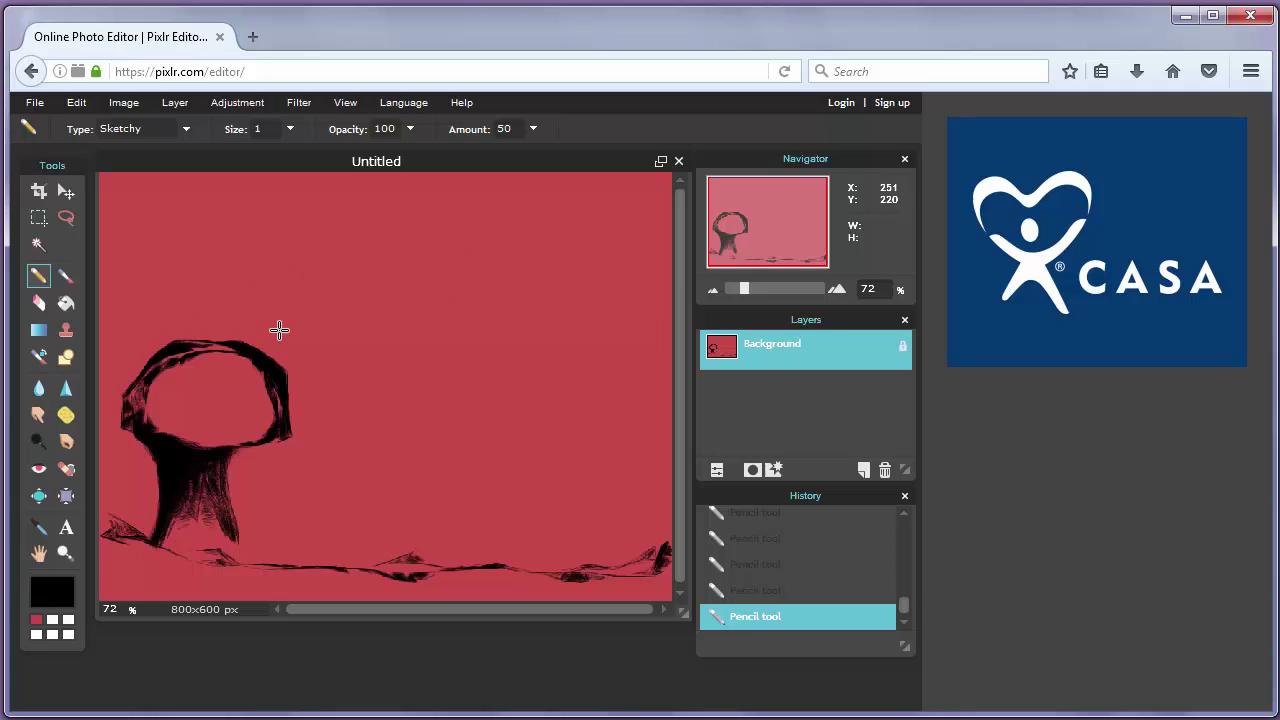
# Step: Apply Brightness & Contrast with brightness 22 and contrast -24
pyautogui.click(174, 103)
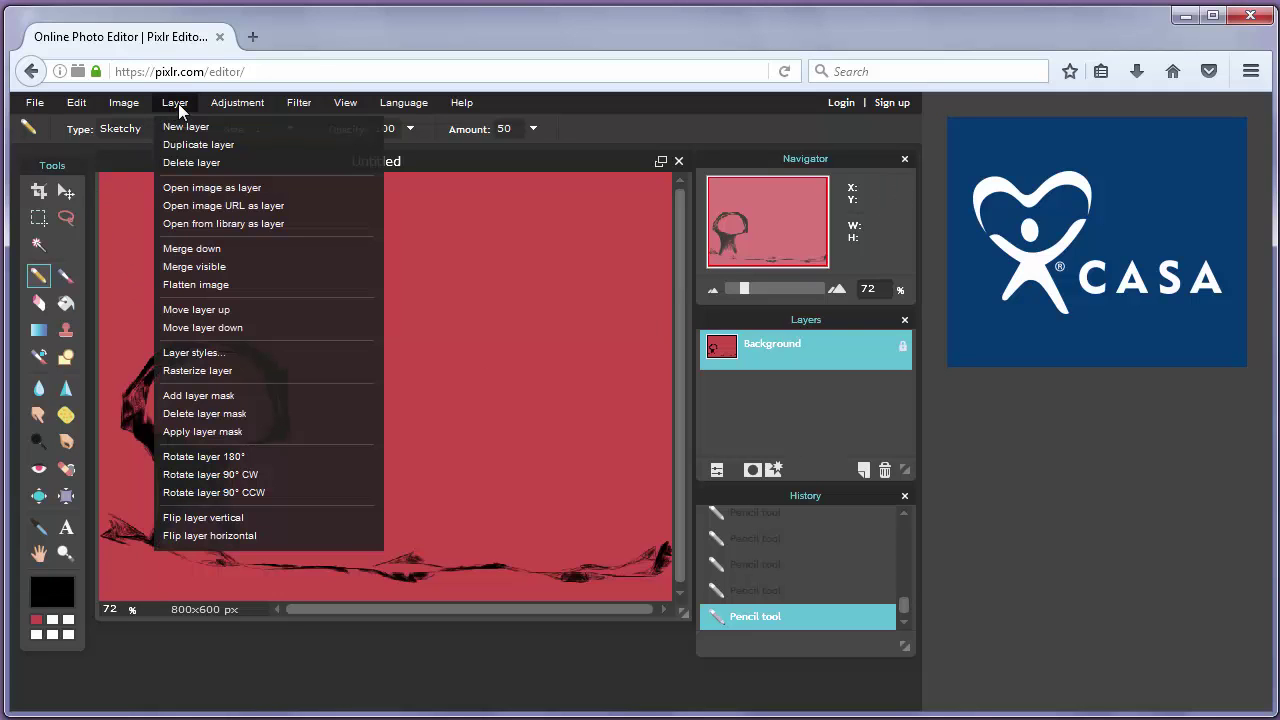
pyautogui.moveTo(237, 103)
pyautogui.click(226, 126)
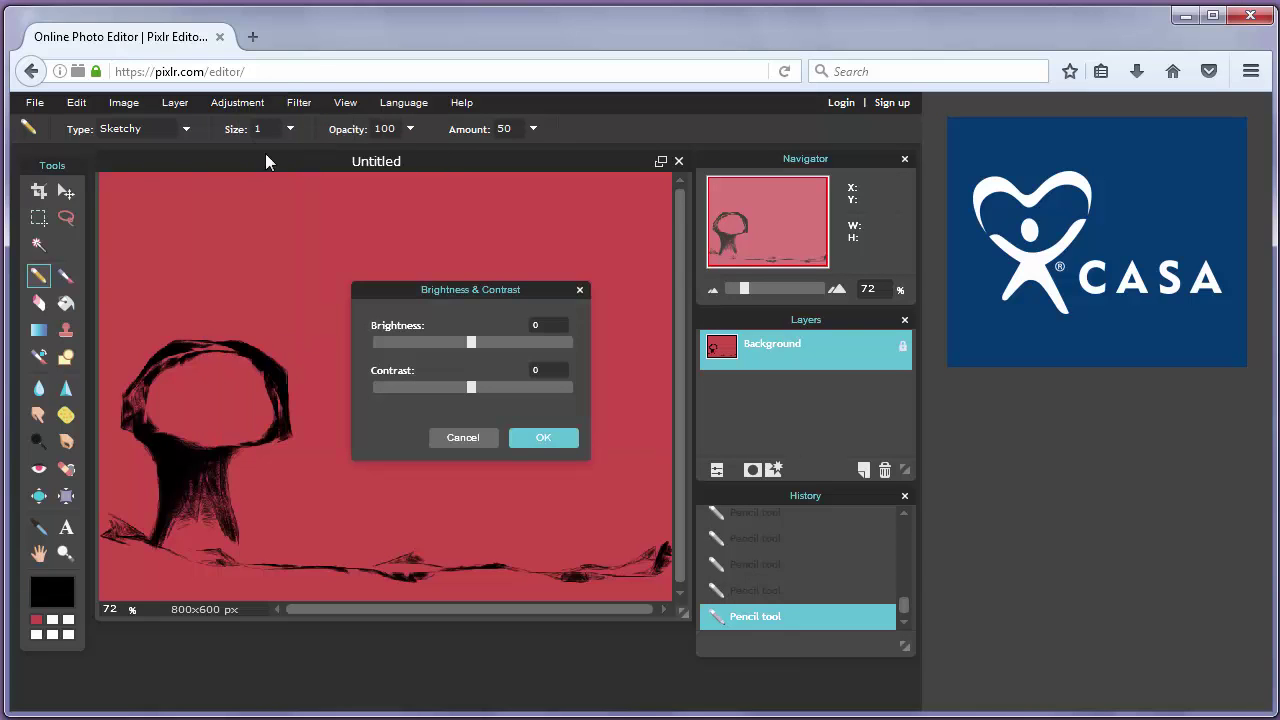
pyautogui.moveTo(471, 343); pyautogui.dragTo(451, 387)
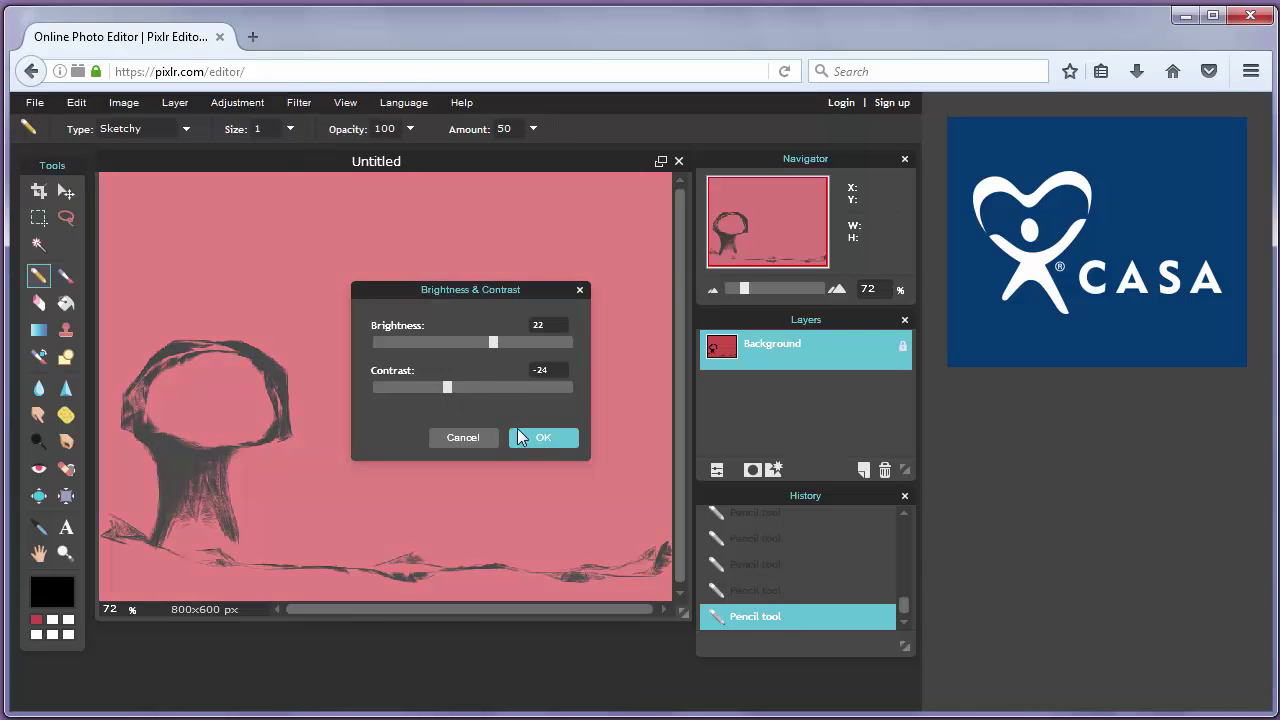
pyautogui.click(543, 437)
# Step: Increase the colour vibrance of the image
pyautogui.click(237, 104)
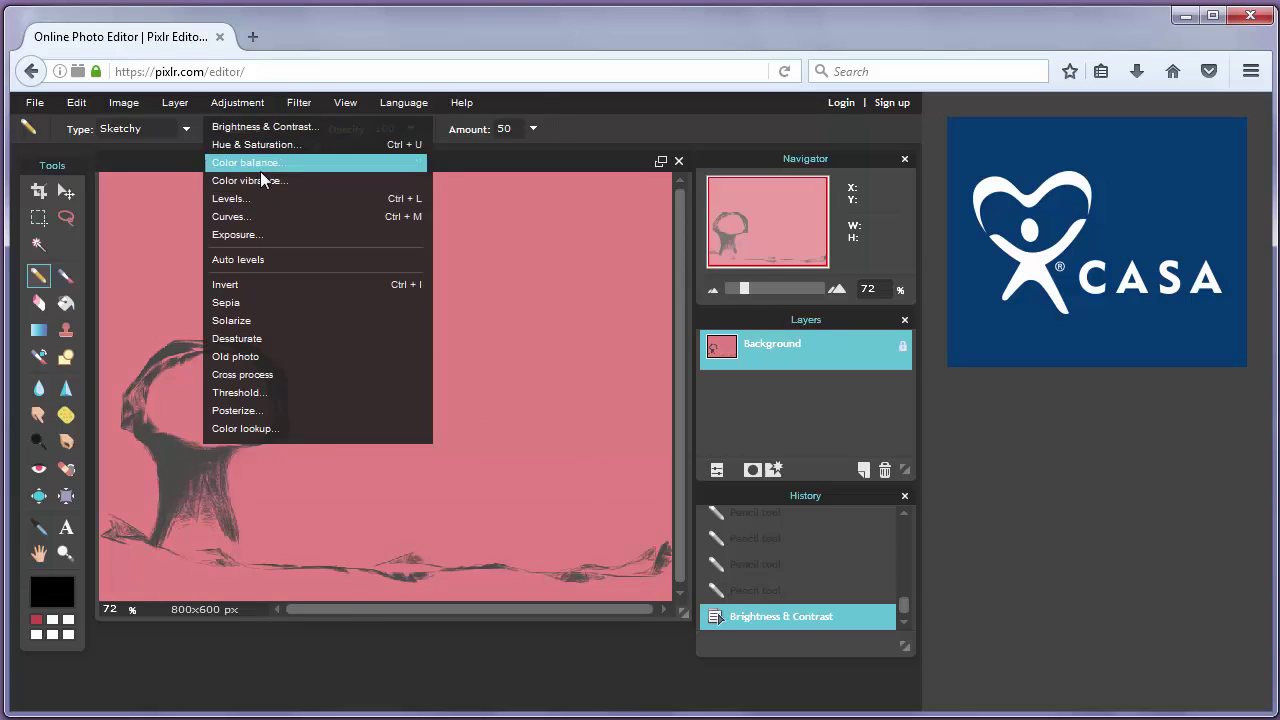
pyautogui.click(255, 180)
pyautogui.moveTo(474, 343); pyautogui.dragTo(431, 348)
pyautogui.click(521, 386)
# Step: Apply a Color balance with the blue offset raised to 77
pyautogui.click(262, 108)
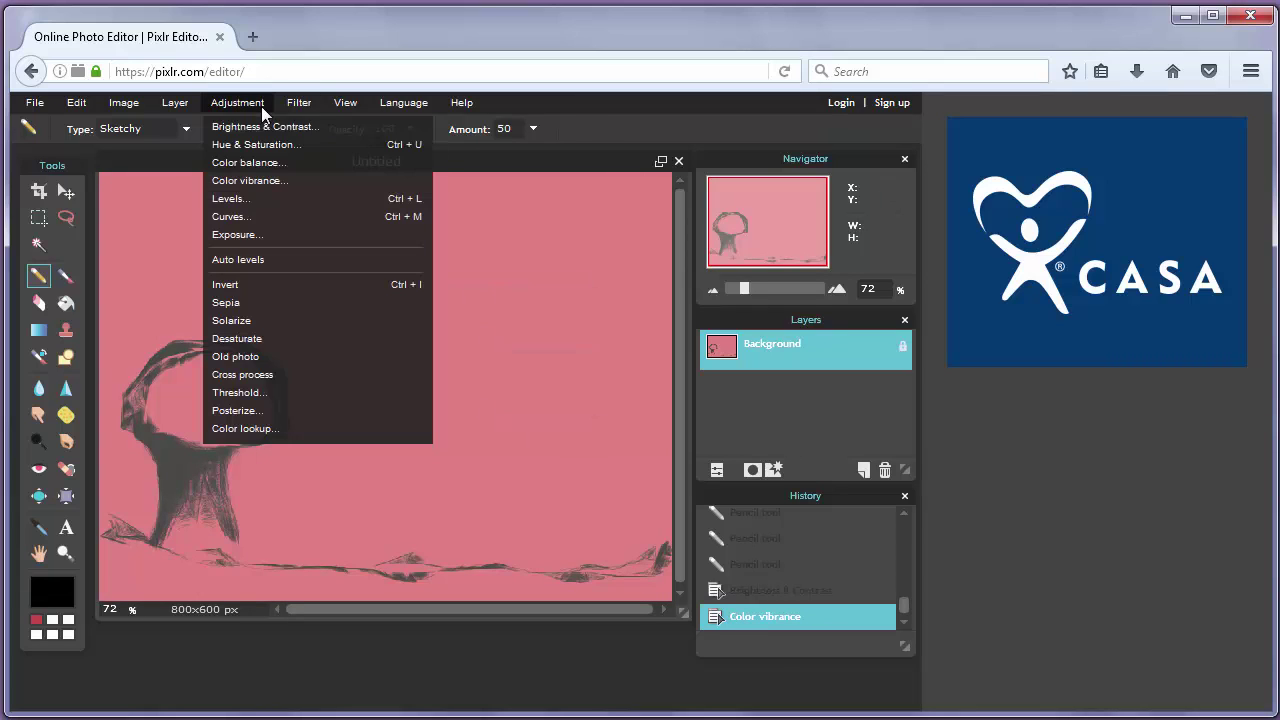
pyautogui.click(250, 162)
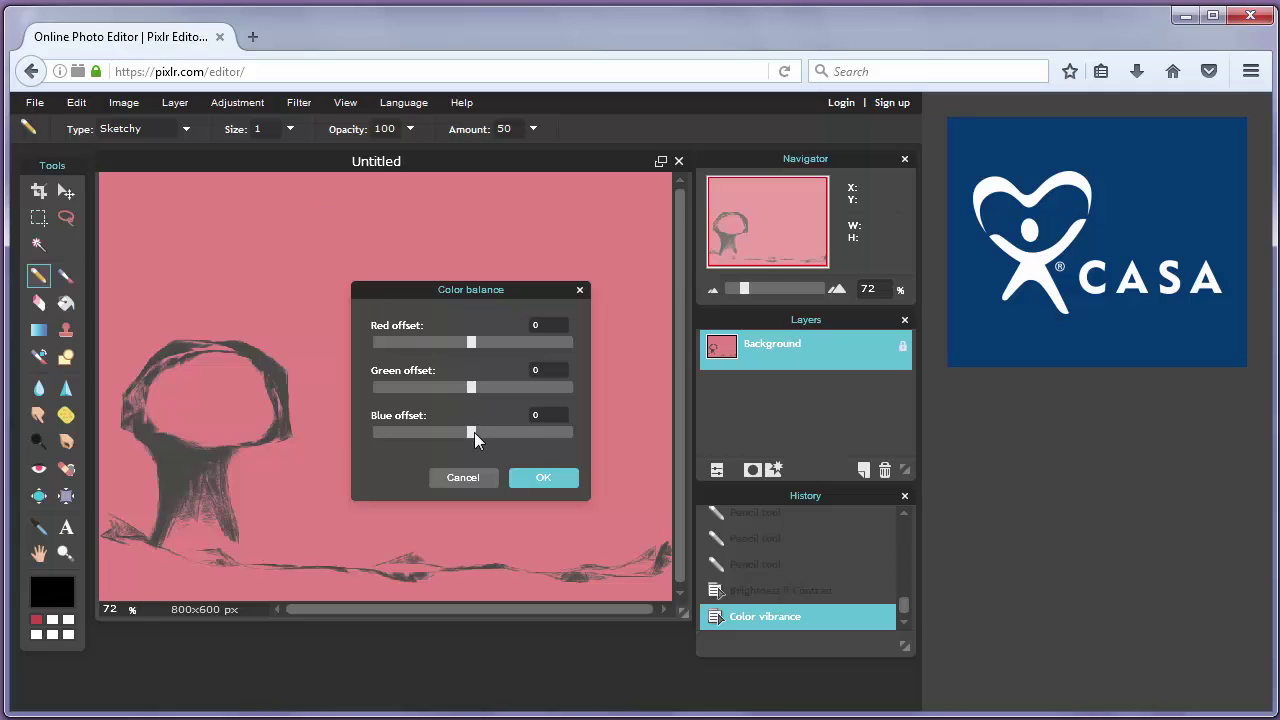
pyautogui.moveTo(518, 431); pyautogui.dragTo(548, 431)
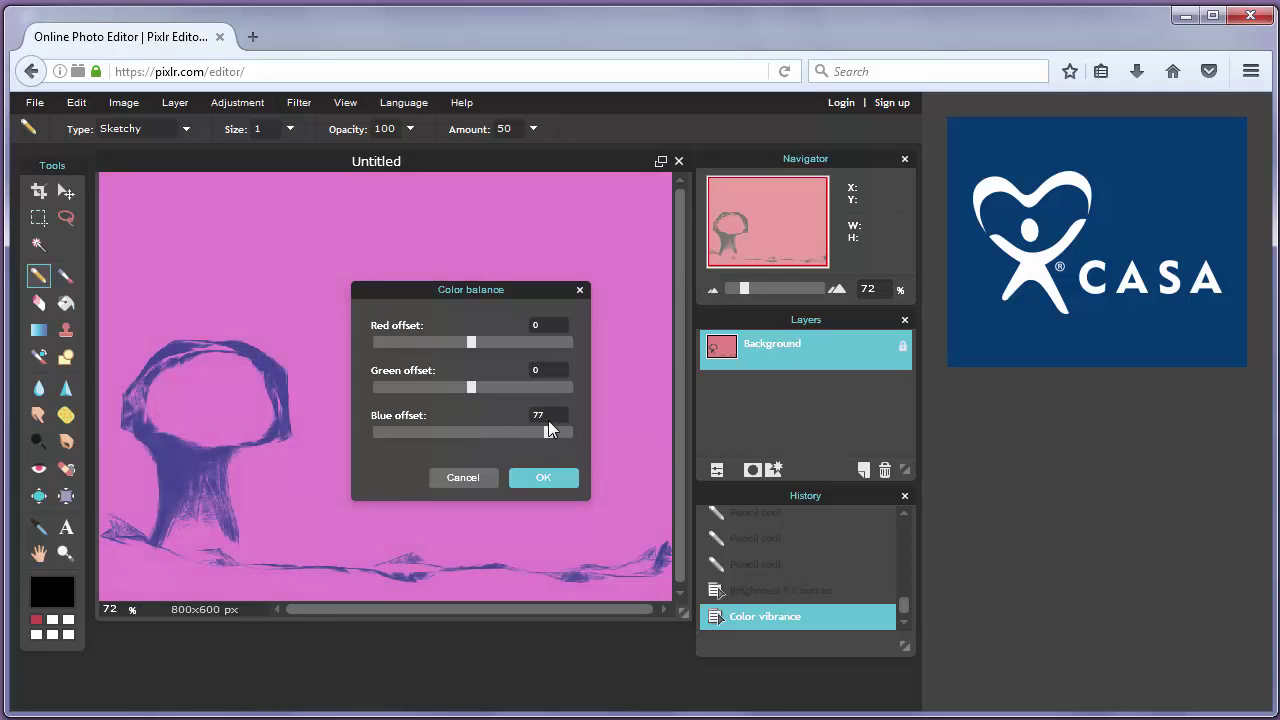
pyautogui.click(540, 480)
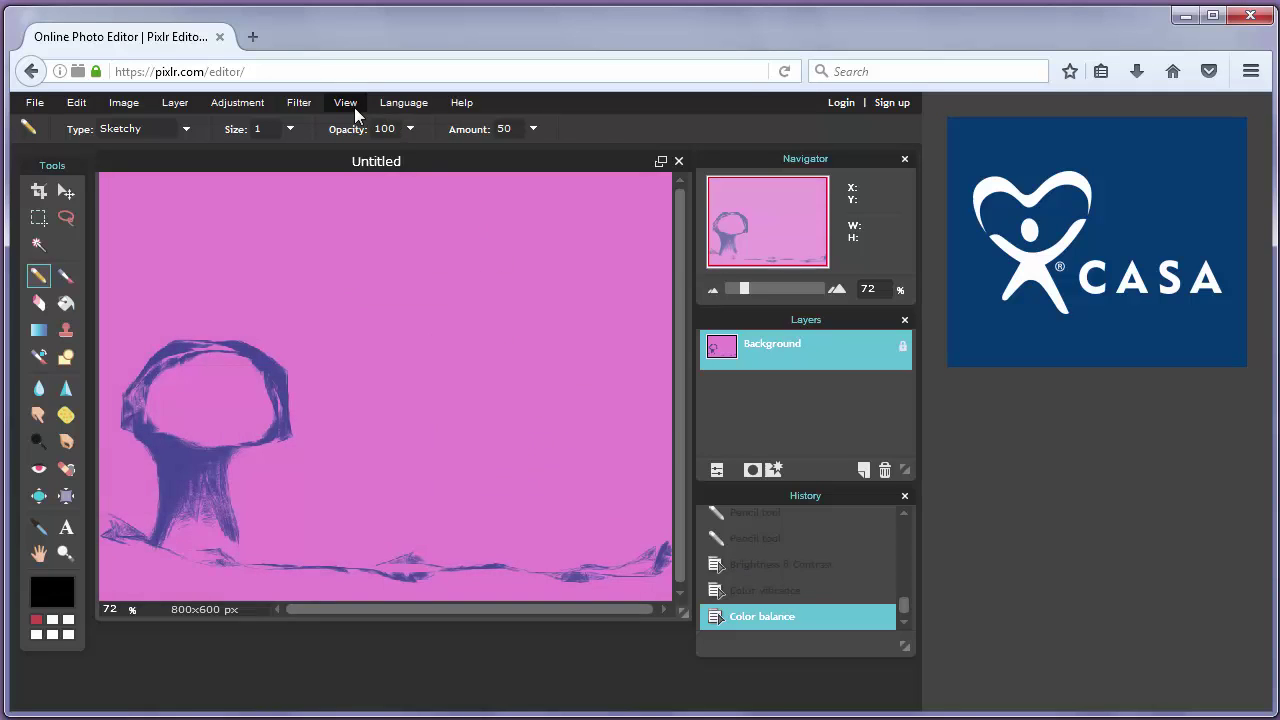
# Step: Open the Unsharp mask filter and raise its Amount to about 97
pyautogui.click(310, 103)
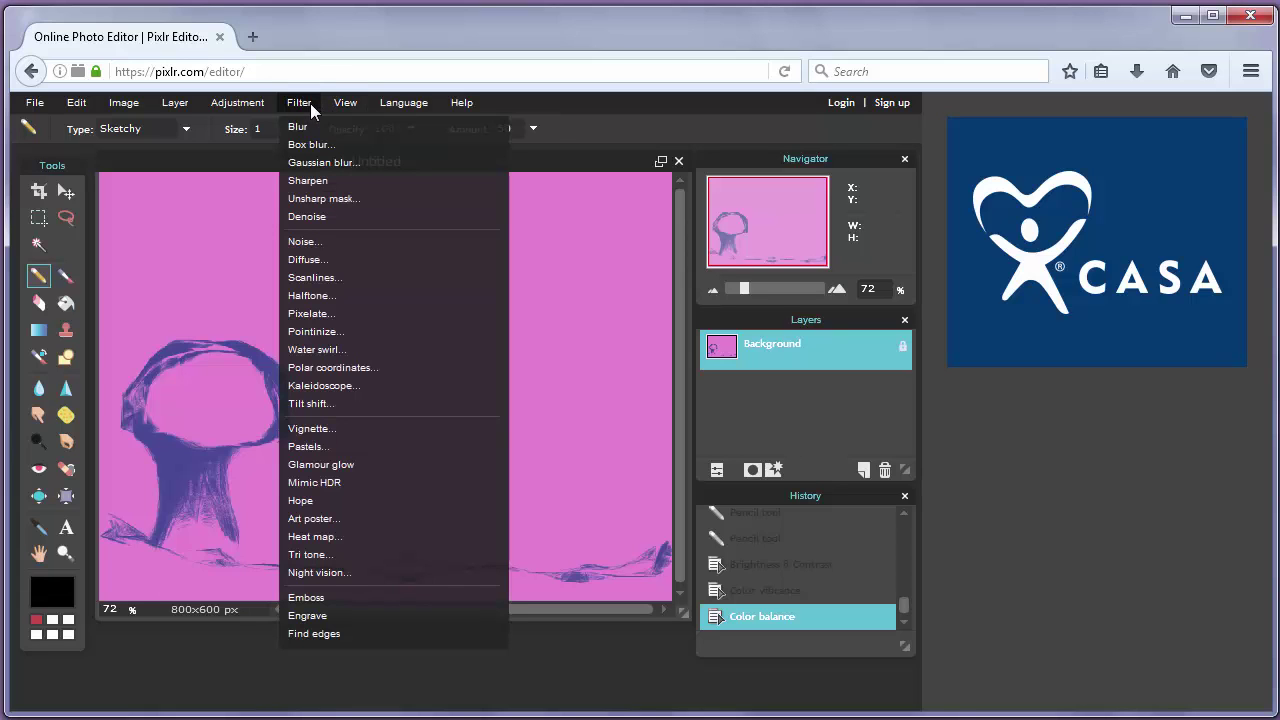
pyautogui.click(344, 199)
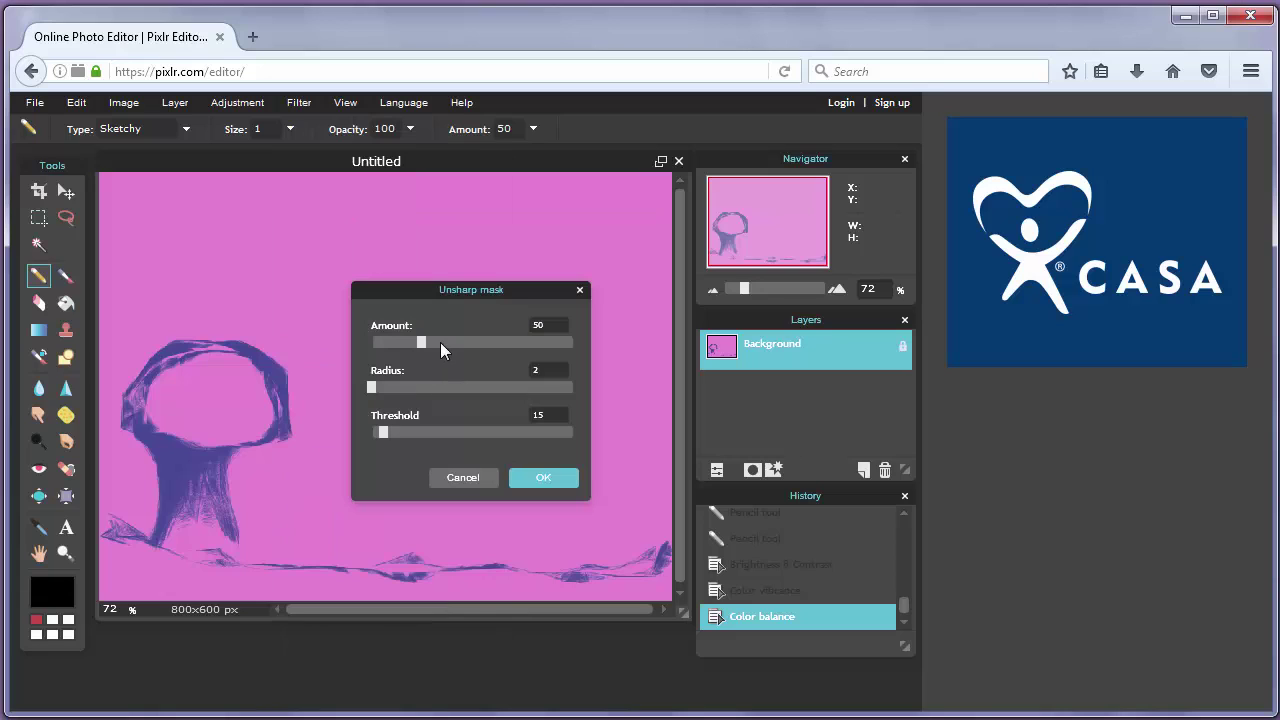
pyautogui.moveTo(439, 344); pyautogui.dragTo(461, 348)
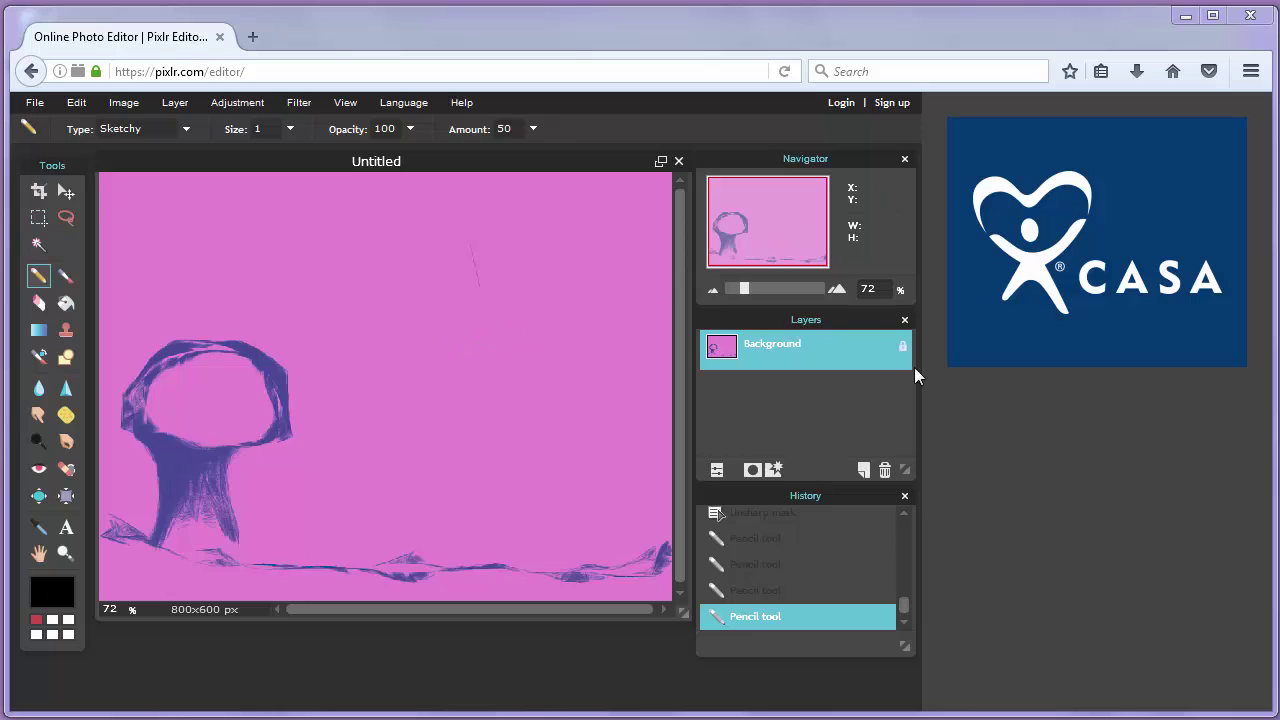
# Step: Add two blank layers and switch the interface language to French
pyautogui.click(864, 472)
pyautogui.click(866, 467)
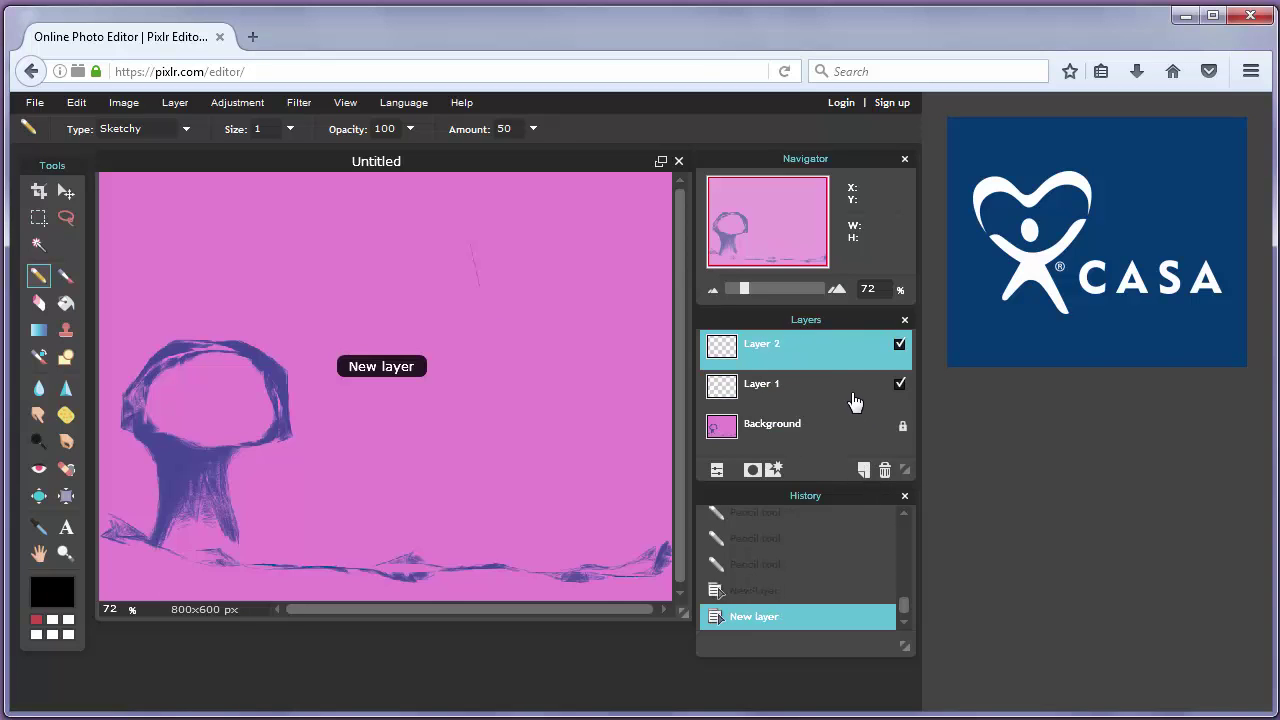
pyautogui.click(420, 102)
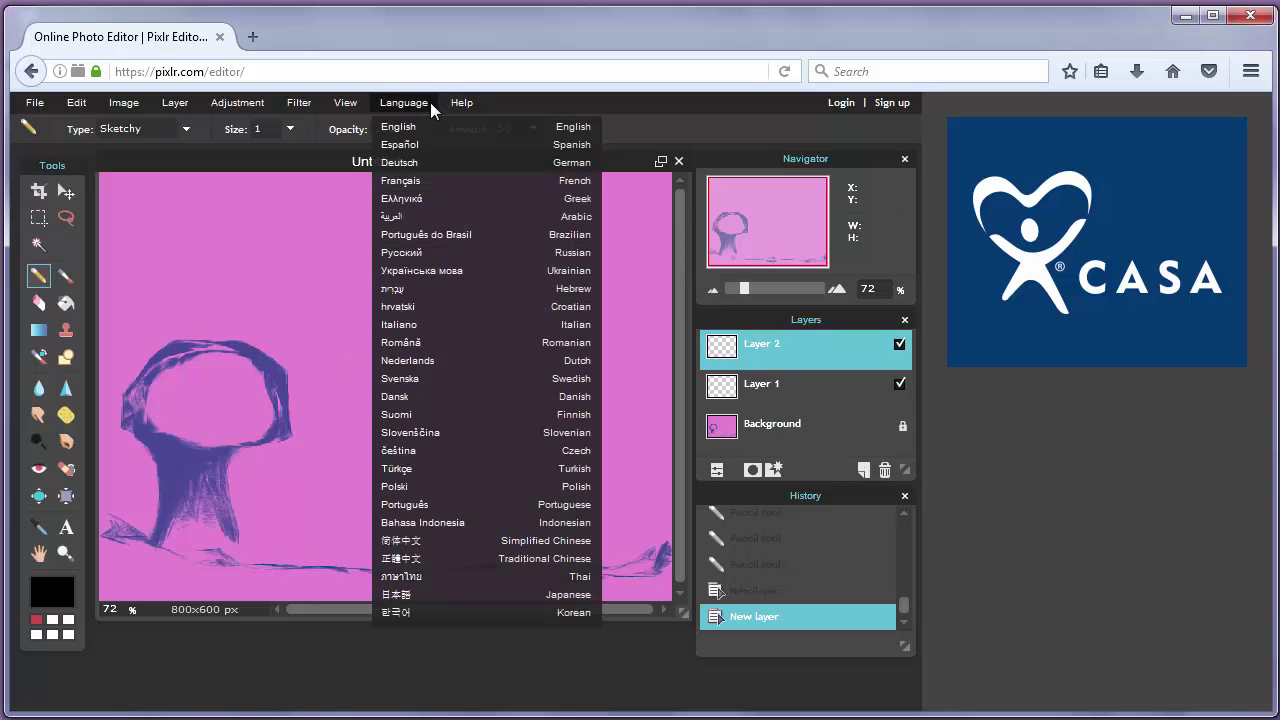
pyautogui.click(416, 178)
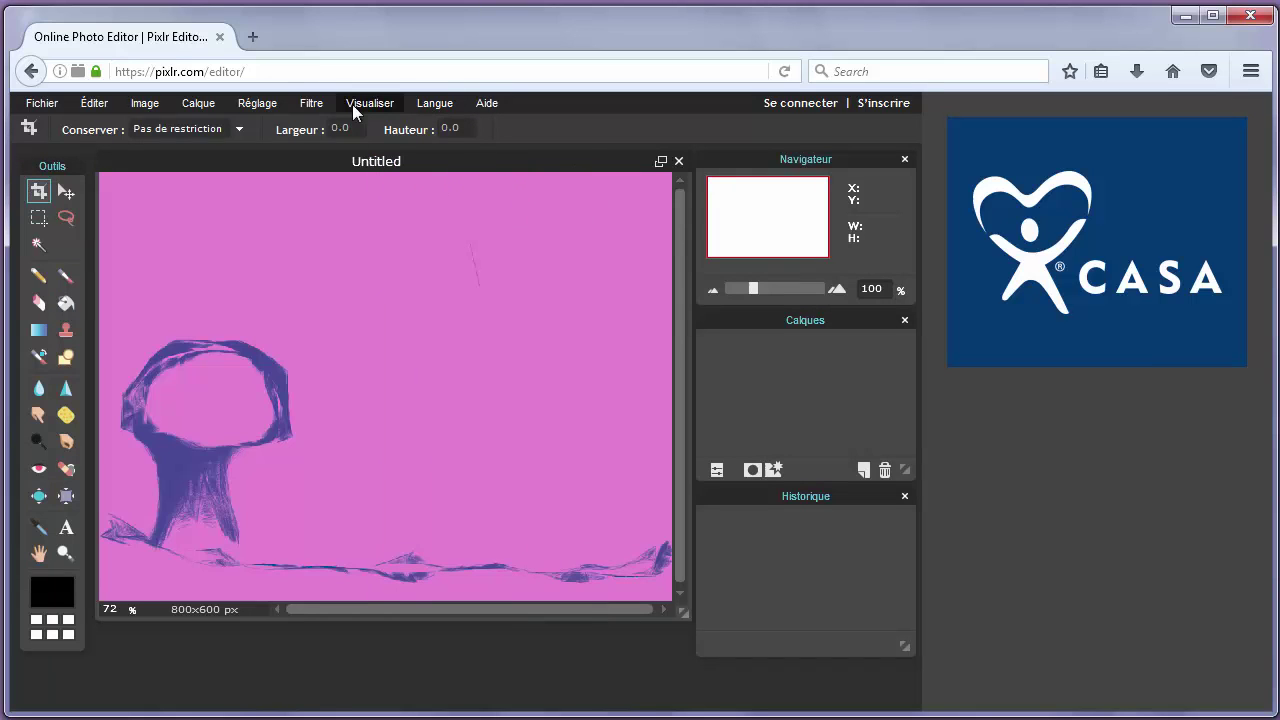
# Step: Switch the interface language back to English
pyautogui.click(440, 106)
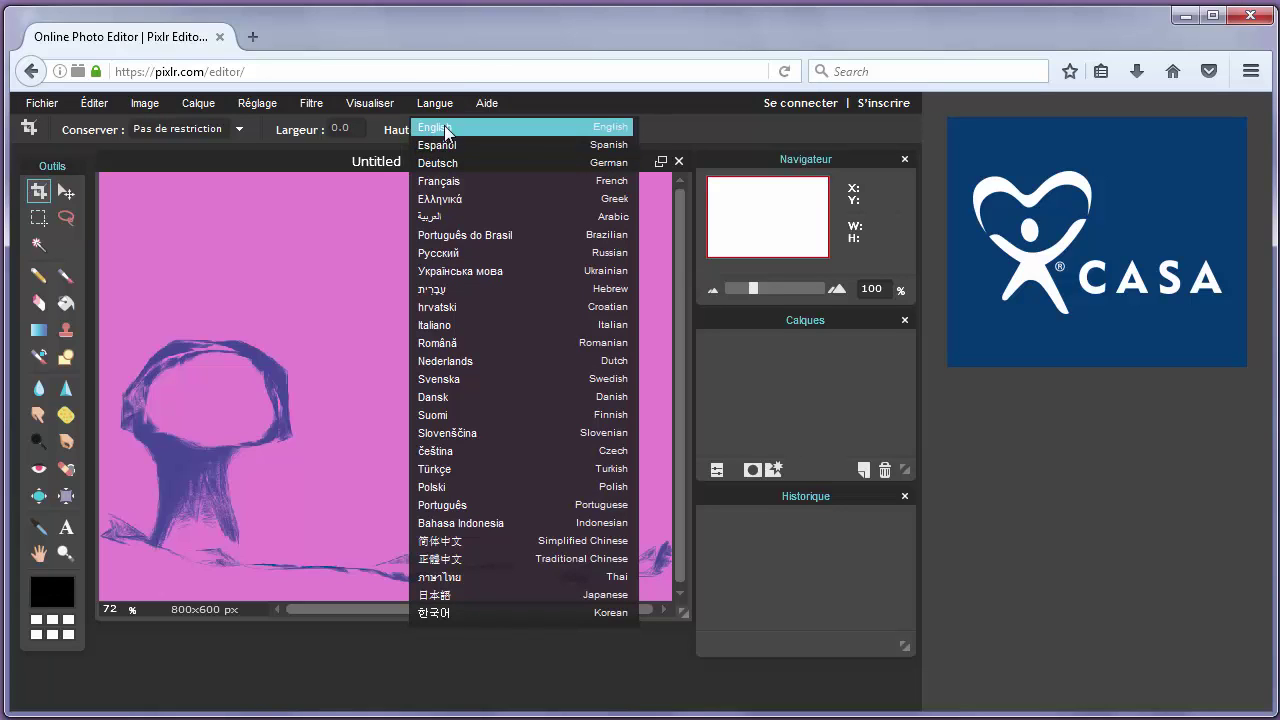
pyautogui.click(444, 128)
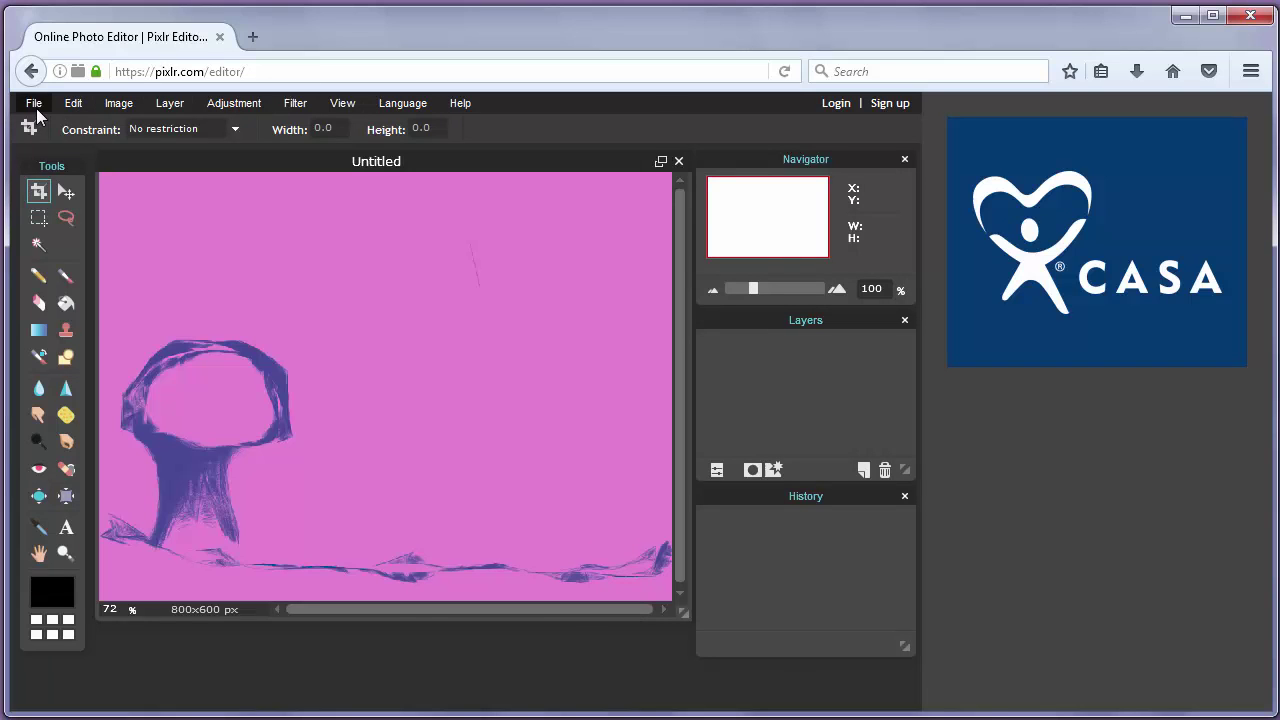
pyautogui.click(35, 106)
# Step: Save the image as a JPEG at quality 80 and move the Save As window aside
pyautogui.click(66, 206)
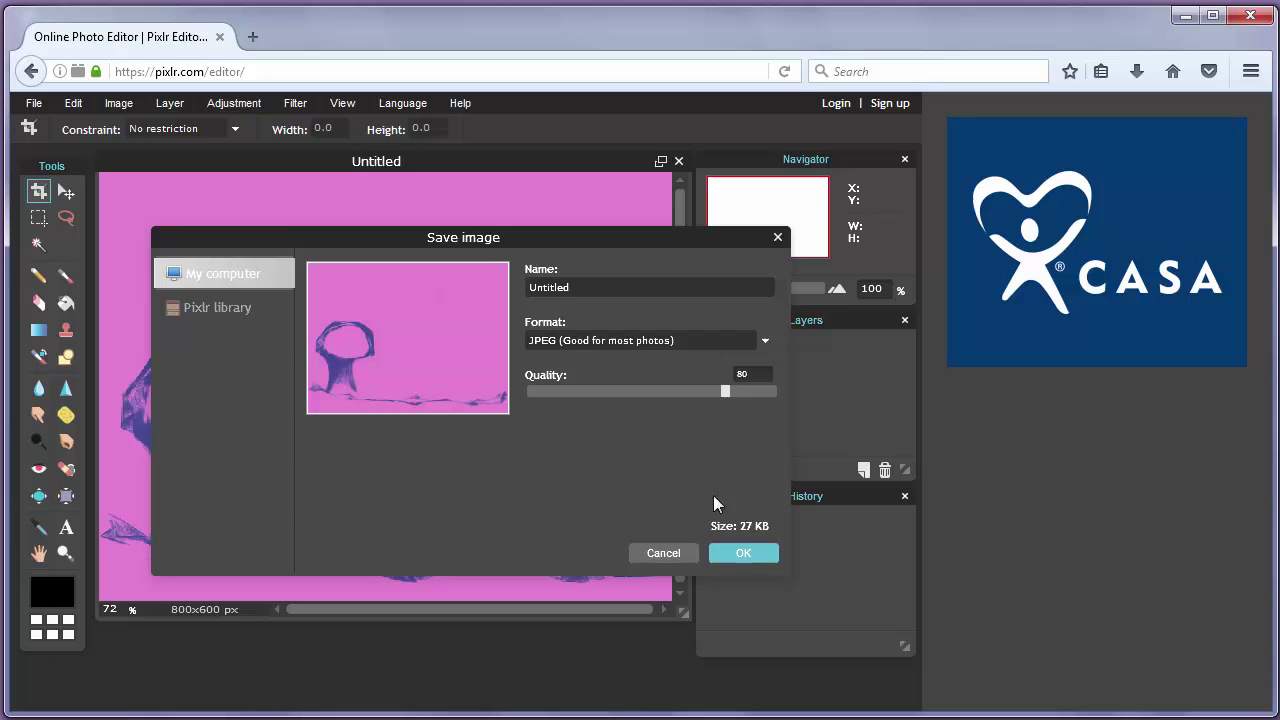
pyautogui.click(742, 553)
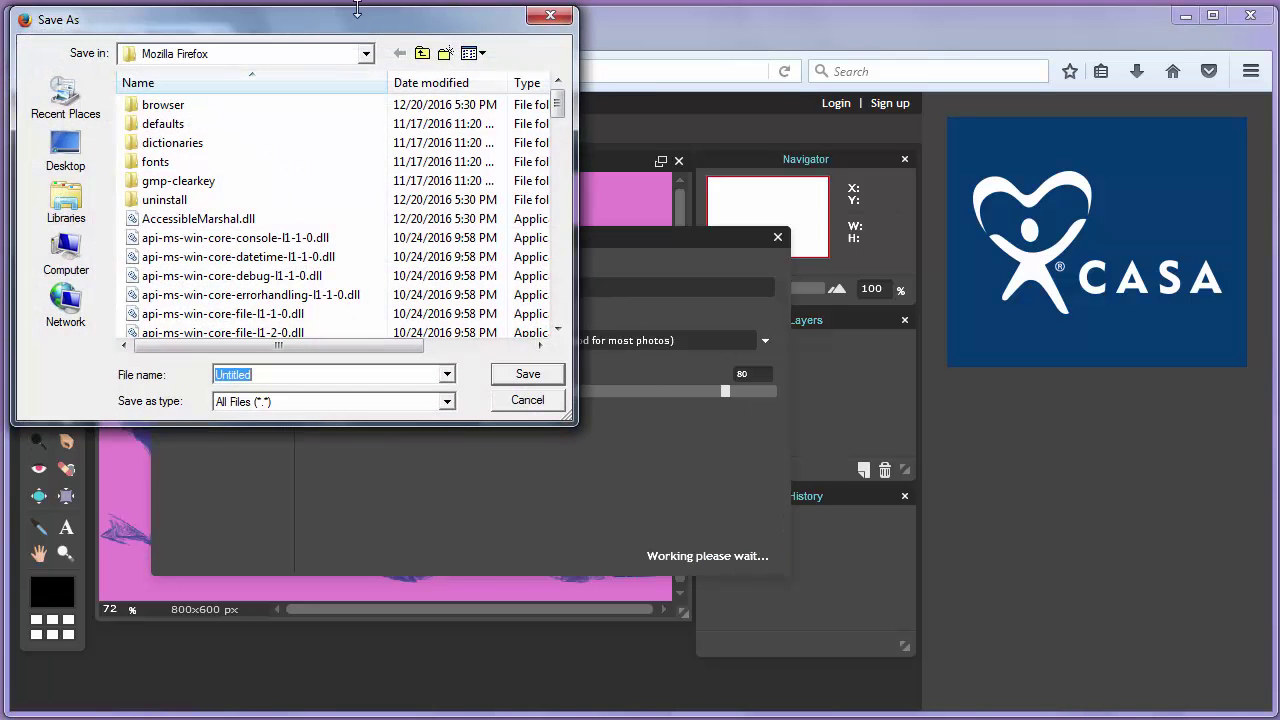
pyautogui.moveTo(360, 19); pyautogui.dragTo(867, 164)
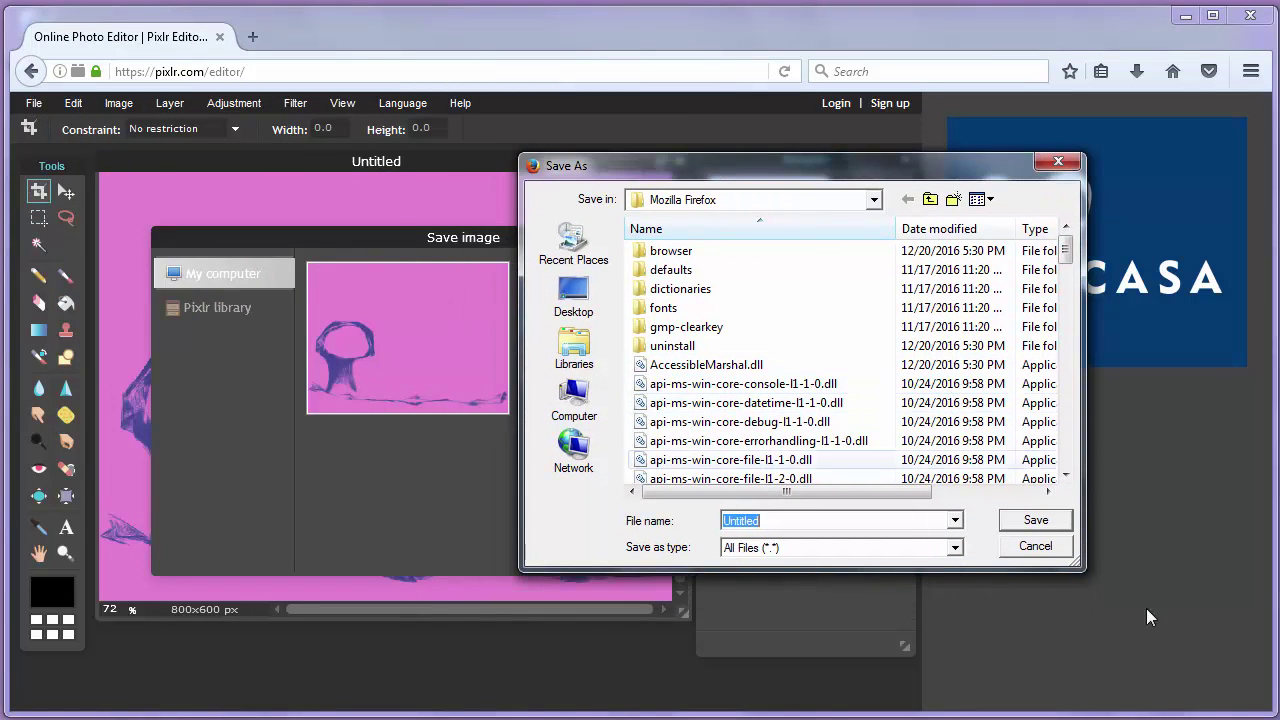